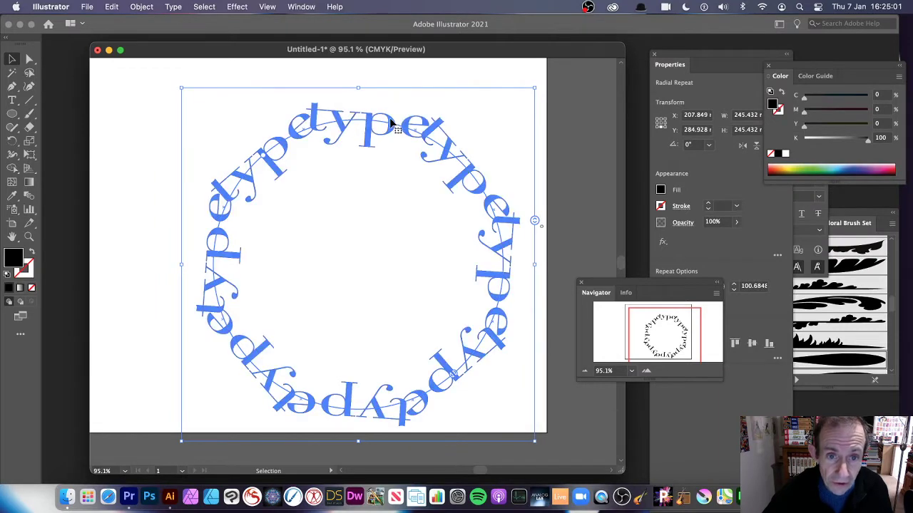
- Tighten the radial ring of 'type' words to a radius of about 99, then select the whole repeat
{"action": "double_click", "coordinate": [391, 123]}
{"action": "mouse_move", "coordinate": [397, 132]}
{"action": "left_mouse_down"}
{"action": "mouse_move", "coordinate": [394, 184]}
{"action": "mouse_move", "coordinate": [393, 126]}
{"action": "left_mouse_up"}
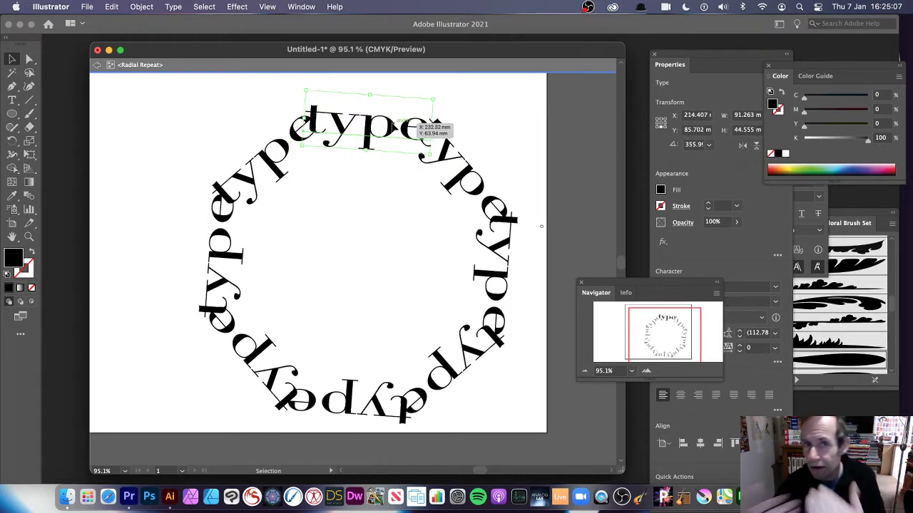
{"action": "left_click", "coordinate": [95, 69]}
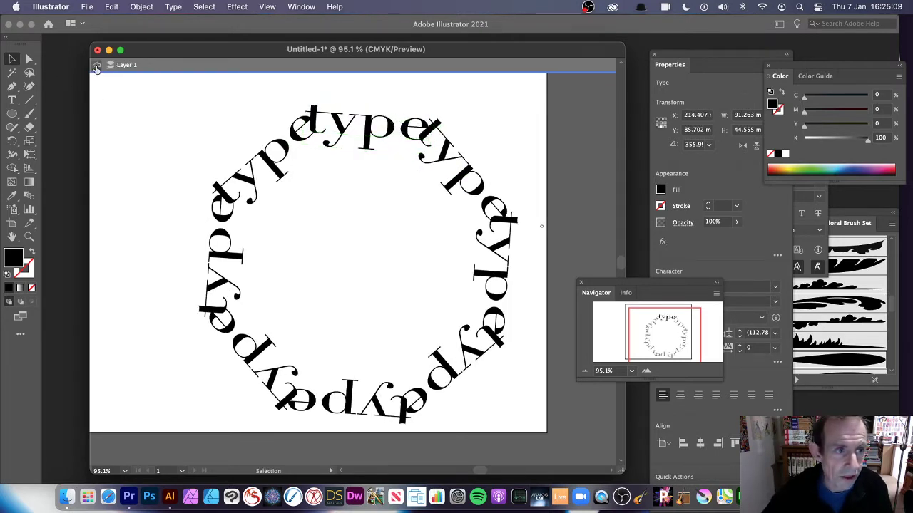
{"action": "left_click", "coordinate": [376, 137]}
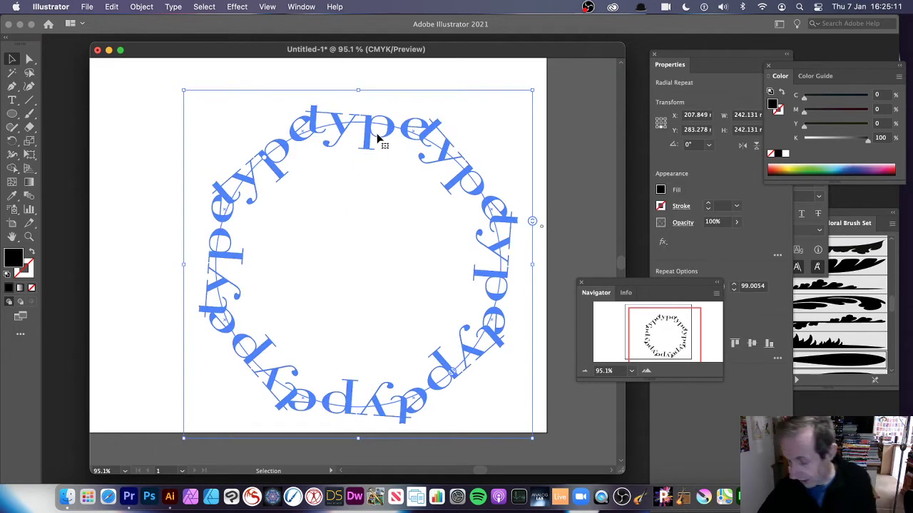
- Delete the ring and add new black point text 'type', scaled up to about 109 pt
{"action": "key", "text": "Delete"}
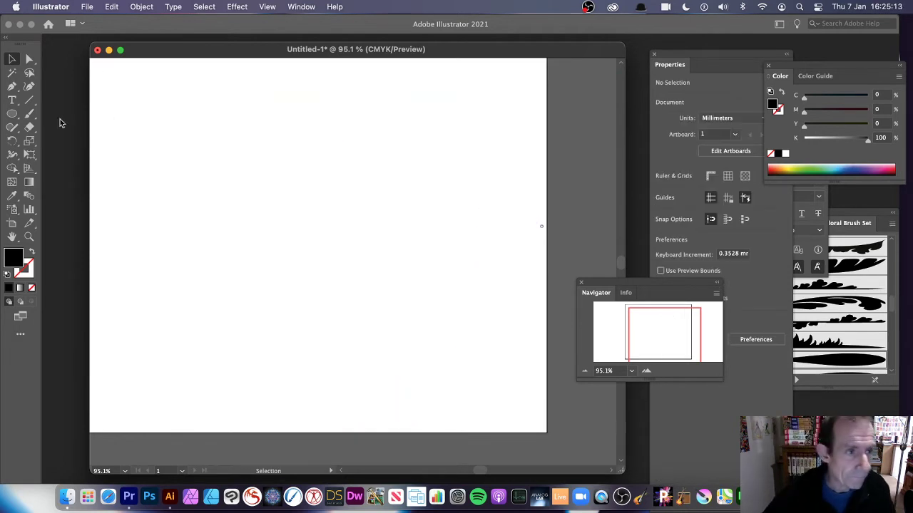
{"action": "left_click", "coordinate": [15, 101]}
{"action": "left_click", "coordinate": [16, 106]}
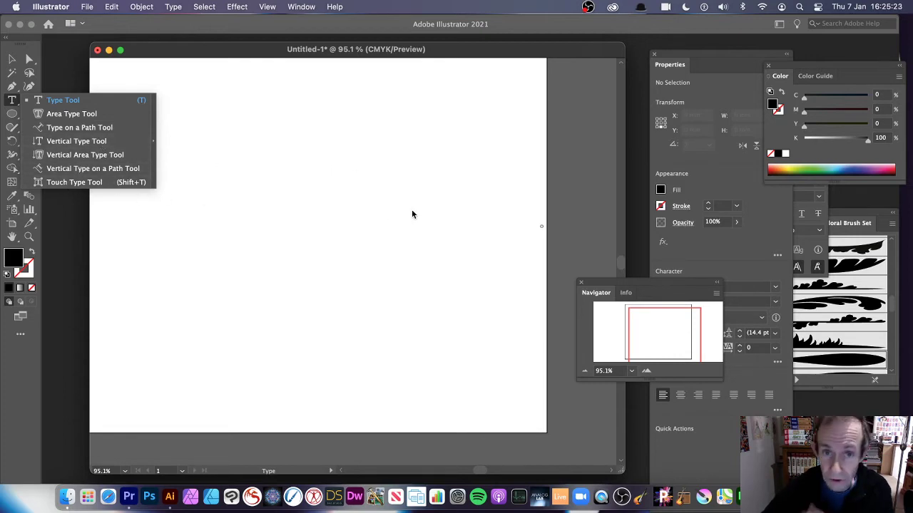
{"action": "left_click", "coordinate": [383, 174]}
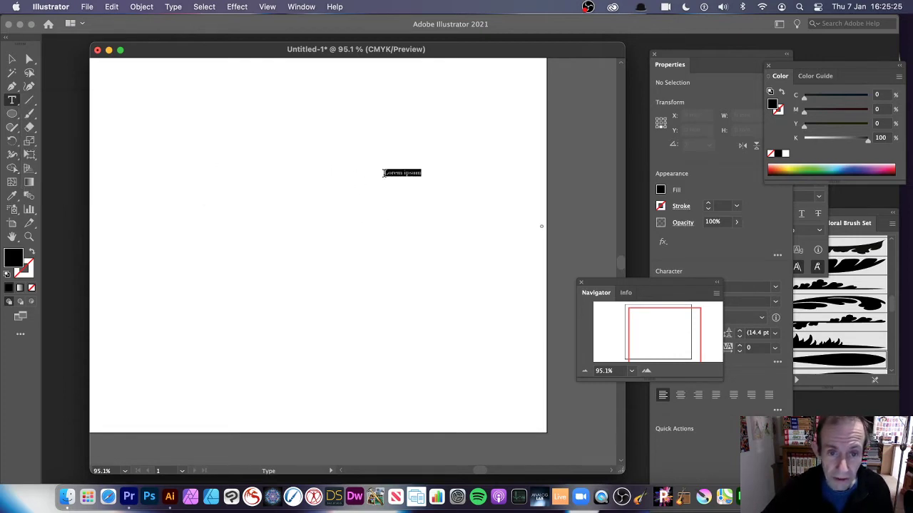
{"action": "type", "text": "ts"}
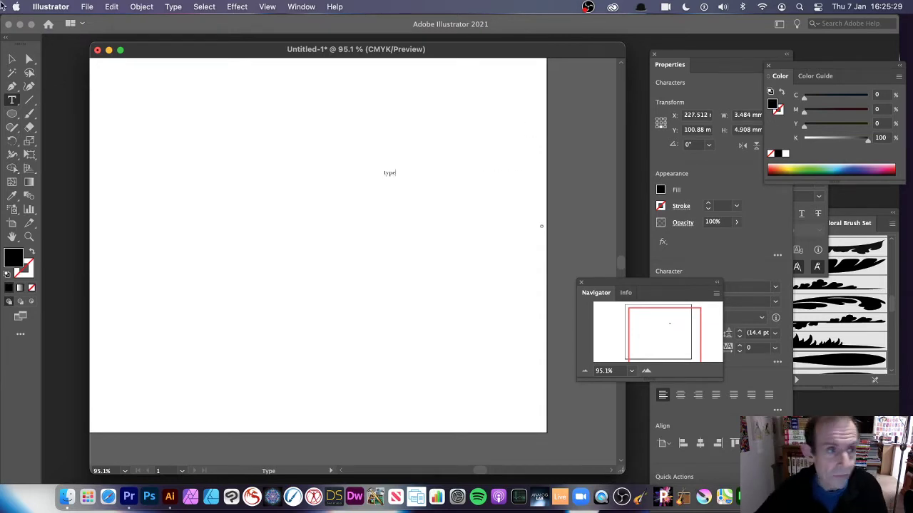
{"action": "key", "text": "Escape"}
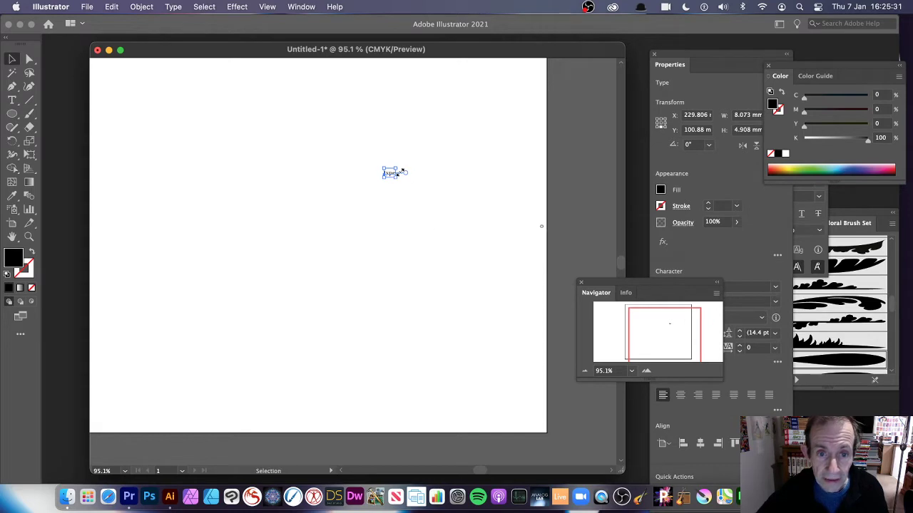
{"action": "left_click_drag", "start_coordinate": [402, 172], "coordinate": [496, 222]}
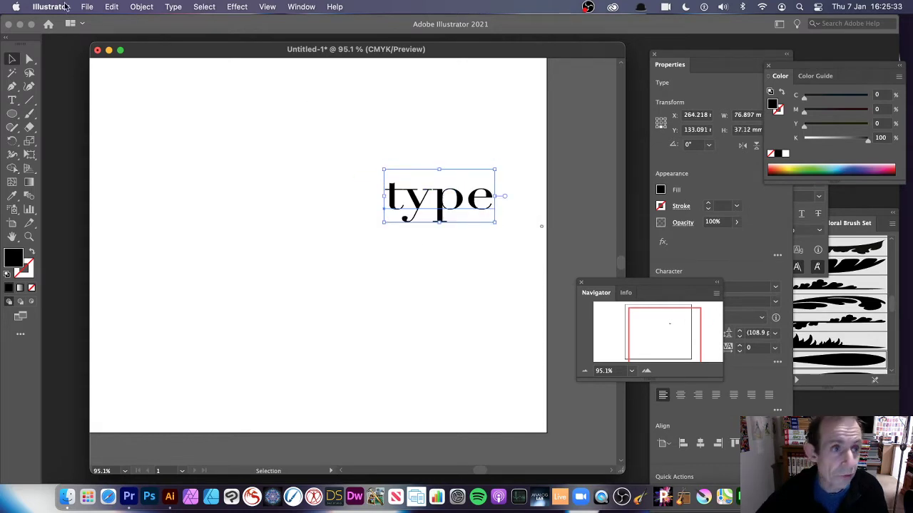
- Make 'type' an eight-copy Radial Repeat and enlarge it to about 150 mm across
{"action": "left_click", "coordinate": [141, 6]}
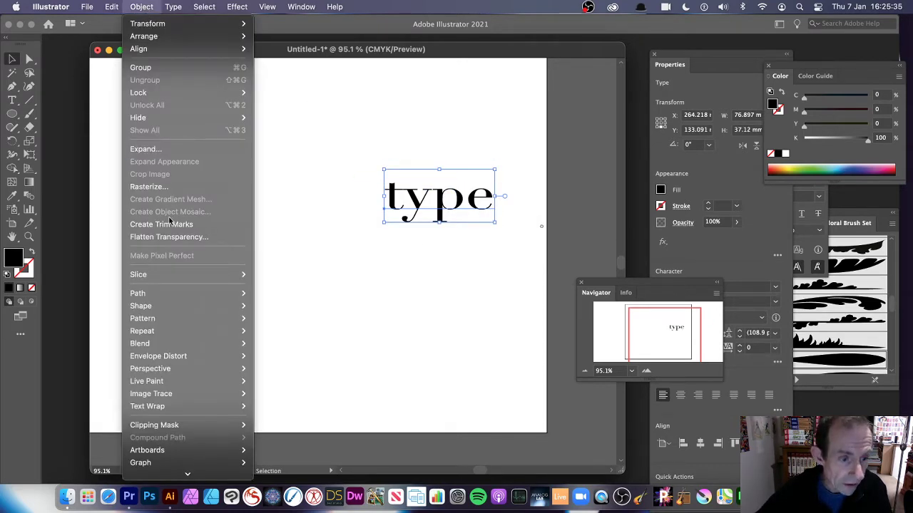
{"action": "mouse_move", "coordinate": [161, 331]}
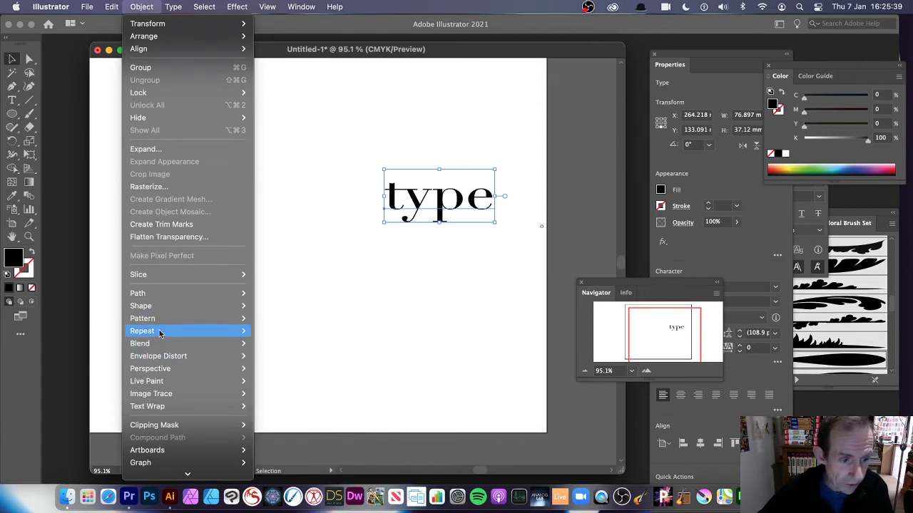
{"action": "left_click", "coordinate": [282, 331]}
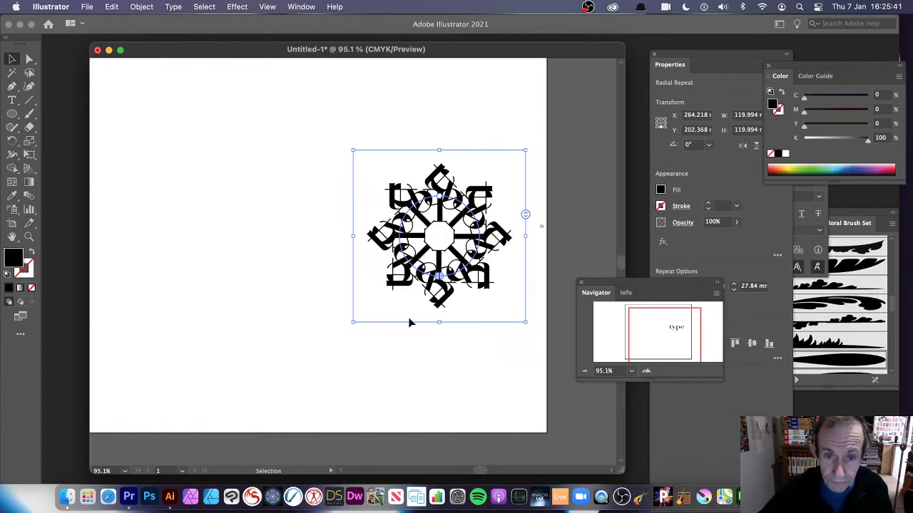
{"action": "left_click_drag", "start_coordinate": [353, 151], "coordinate": [290, 106]}
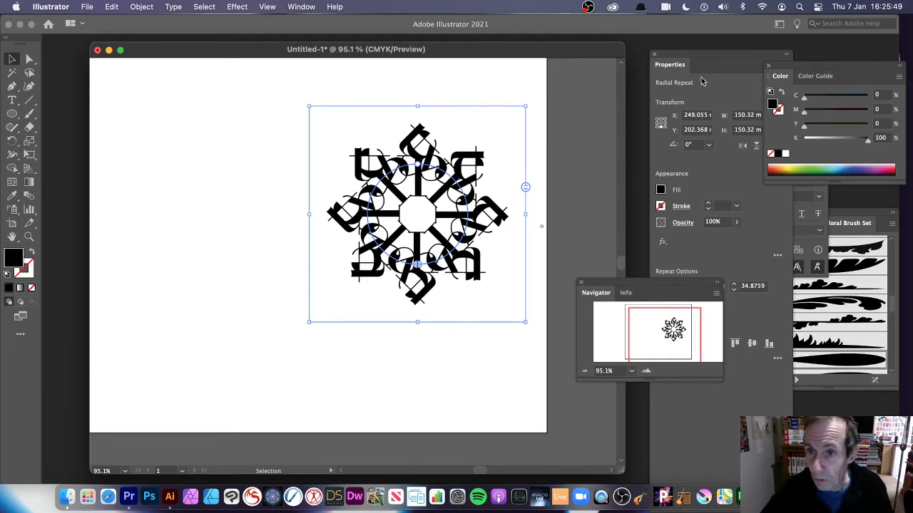
- Bring the Properties panel to the front
{"action": "left_click", "coordinate": [686, 61]}
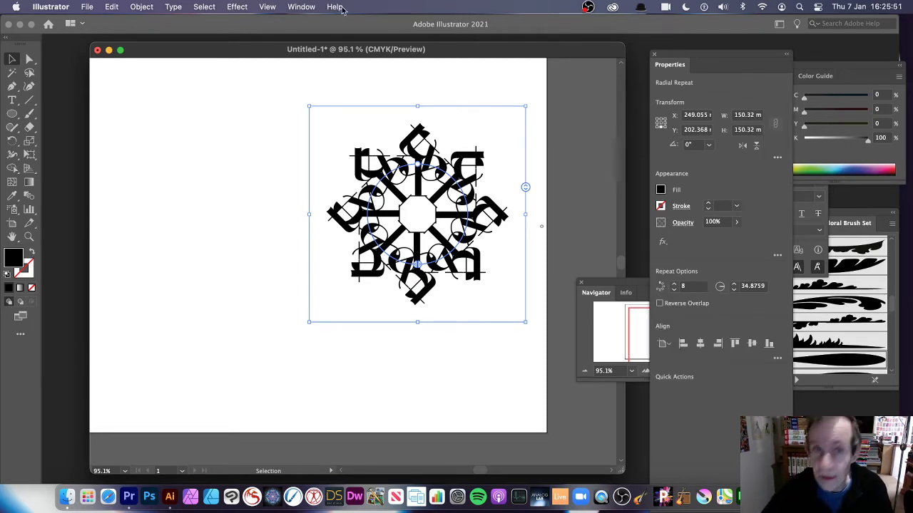
{"action": "left_click", "coordinate": [301, 7]}
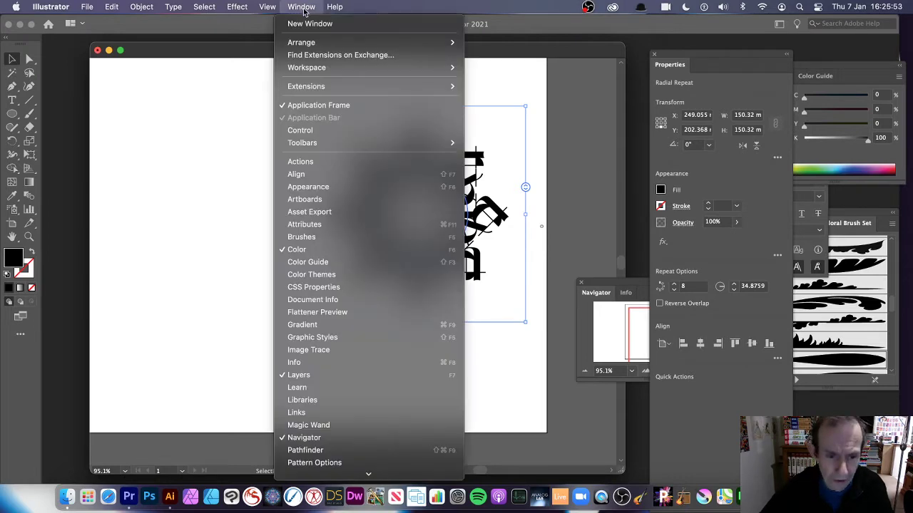
{"action": "scroll", "coordinate": [308, 472], "scroll_direction": "down", "scroll_amount": 5}
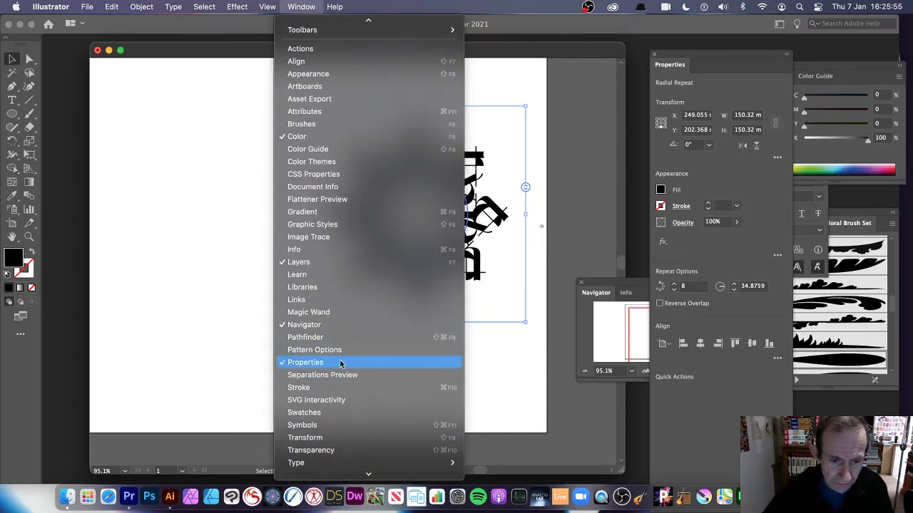
{"action": "left_click", "coordinate": [706, 205]}
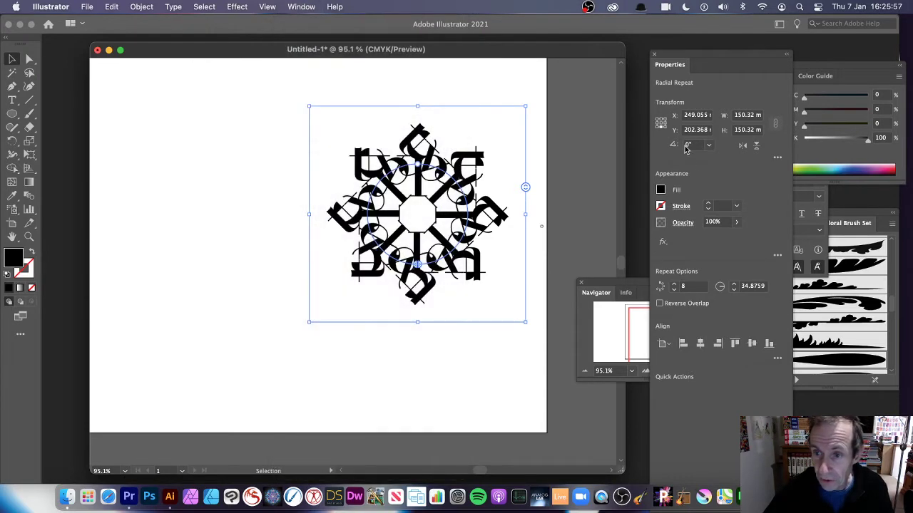
- Cut the repeat to 3 instances, enlarging and moving it to span roughly 252 mm
{"action": "left_click", "coordinate": [672, 290]}
{"action": "left_click", "coordinate": [672, 289]}
{"action": "left_click", "coordinate": [673, 289]}
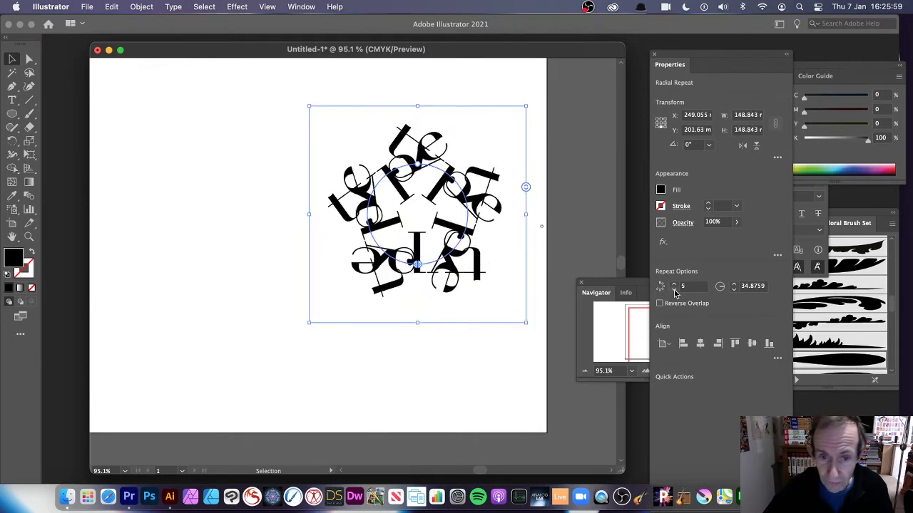
{"action": "left_click", "coordinate": [673, 289]}
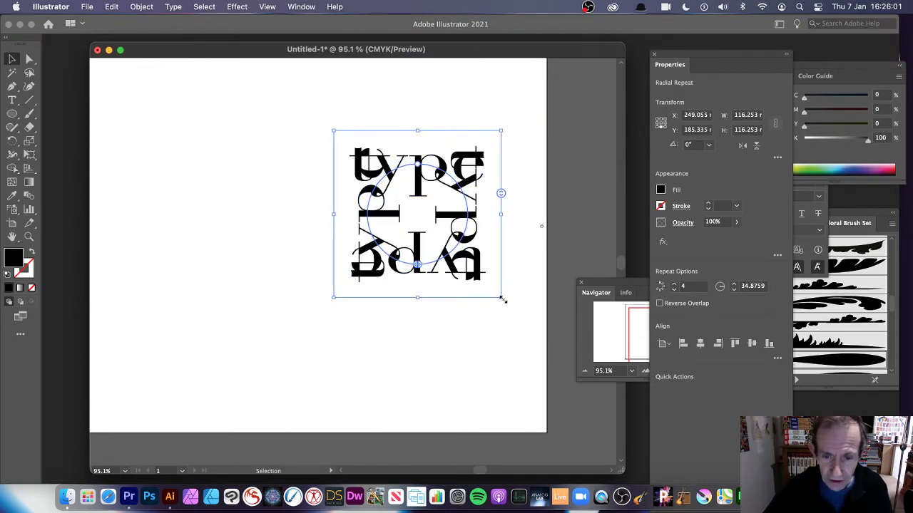
{"action": "left_click_drag", "start_coordinate": [503, 300], "coordinate": [567, 365]}
{"action": "left_click_drag", "start_coordinate": [516, 166], "coordinate": [384, 117]}
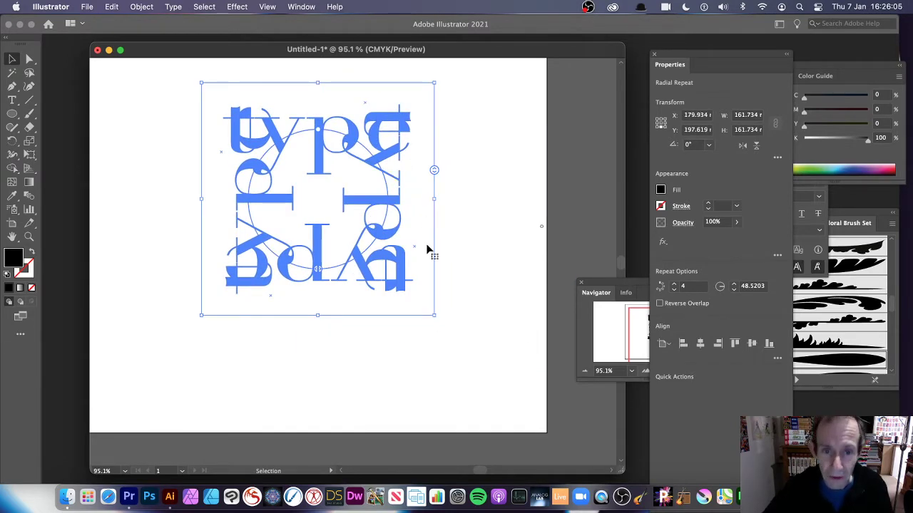
{"action": "left_click_drag", "start_coordinate": [435, 315], "coordinate": [507, 368]}
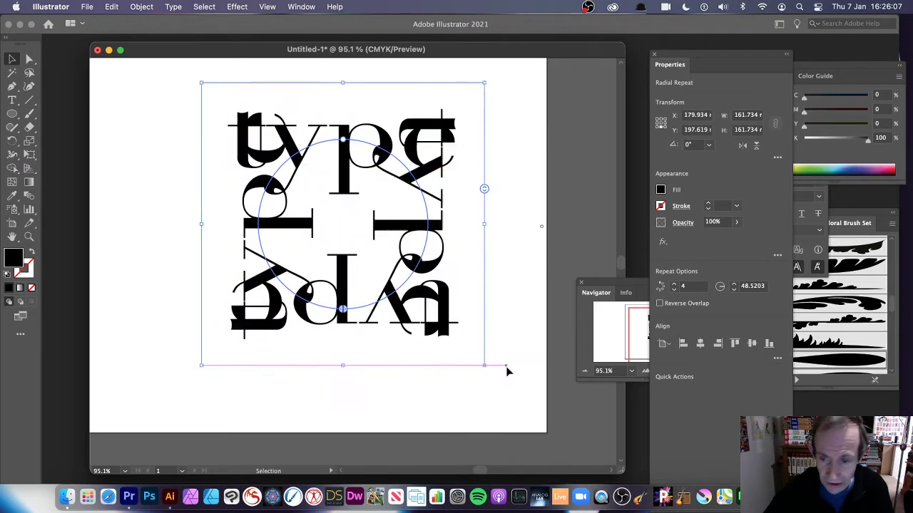
{"action": "left_click", "coordinate": [673, 289]}
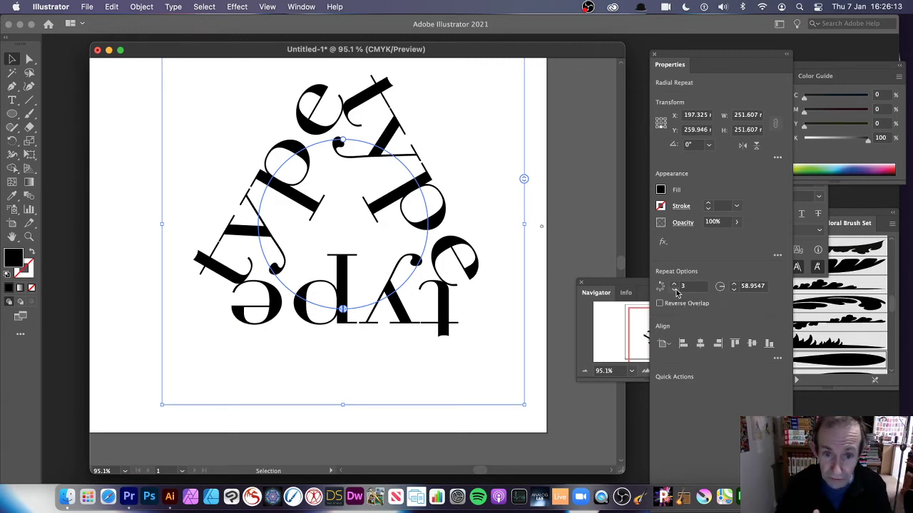
- Shrink the 'type' copies to 106.5 pt, fill them red, and rotate them to about 317.5°
{"action": "double_click", "coordinate": [392, 135]}
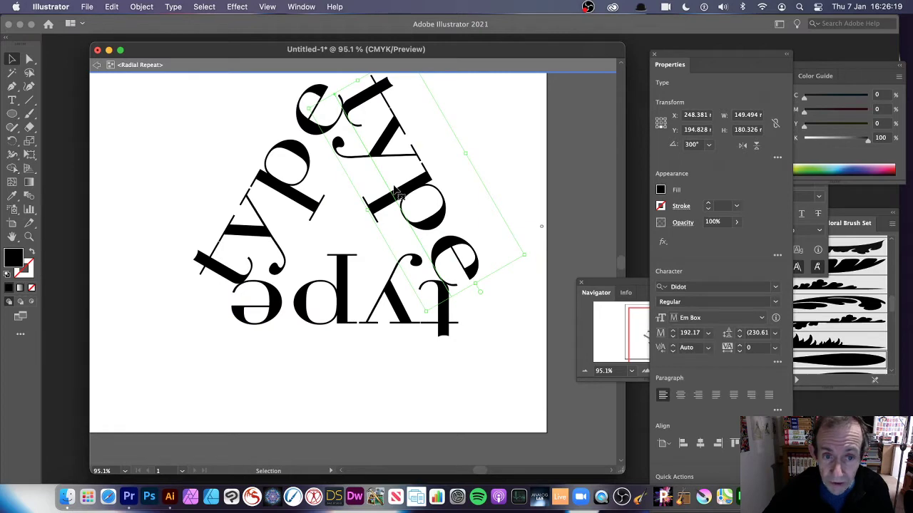
{"action": "left_click_drag", "start_coordinate": [523, 258], "coordinate": [435, 203]}
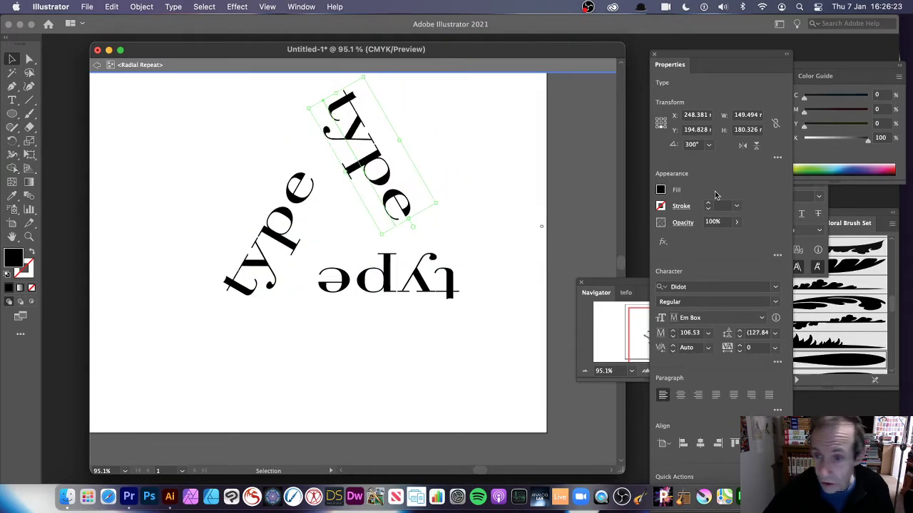
{"action": "left_click", "coordinate": [661, 191]}
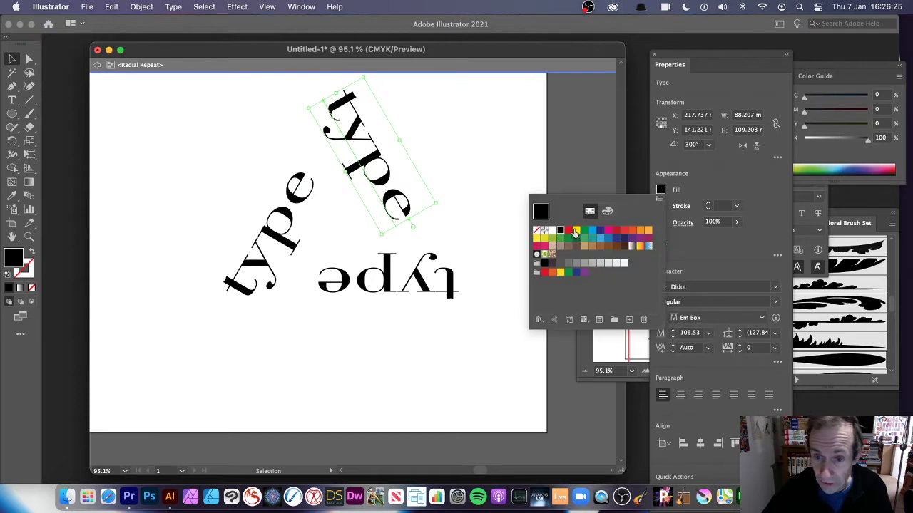
{"action": "left_click", "coordinate": [569, 232]}
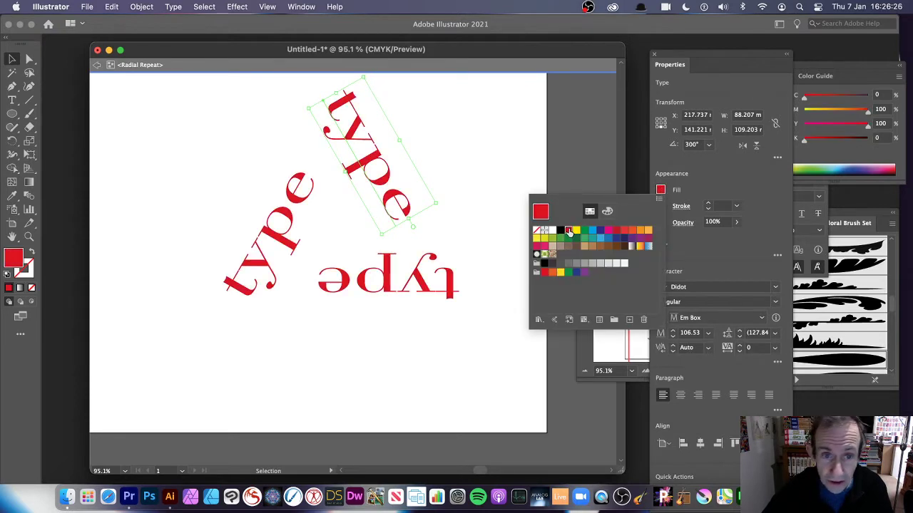
{"action": "left_click", "coordinate": [437, 205]}
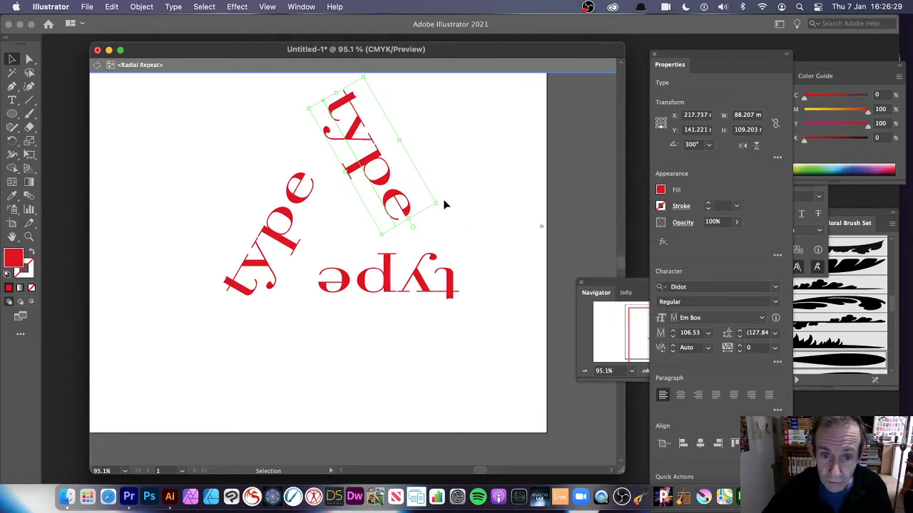
{"action": "left_click_drag", "start_coordinate": [438, 207], "coordinate": [457, 187]}
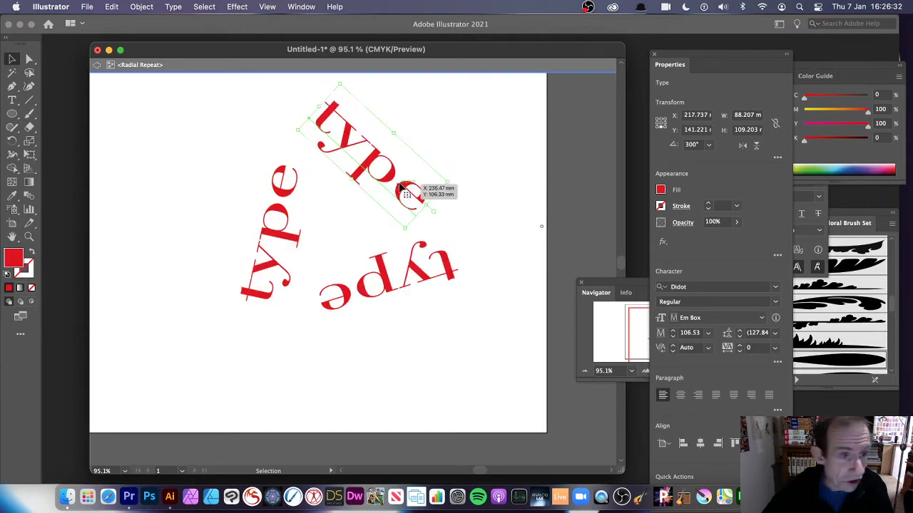
- Edit the repeated word inside the repeat down to 'ty'
{"action": "left_click", "coordinate": [12, 100]}
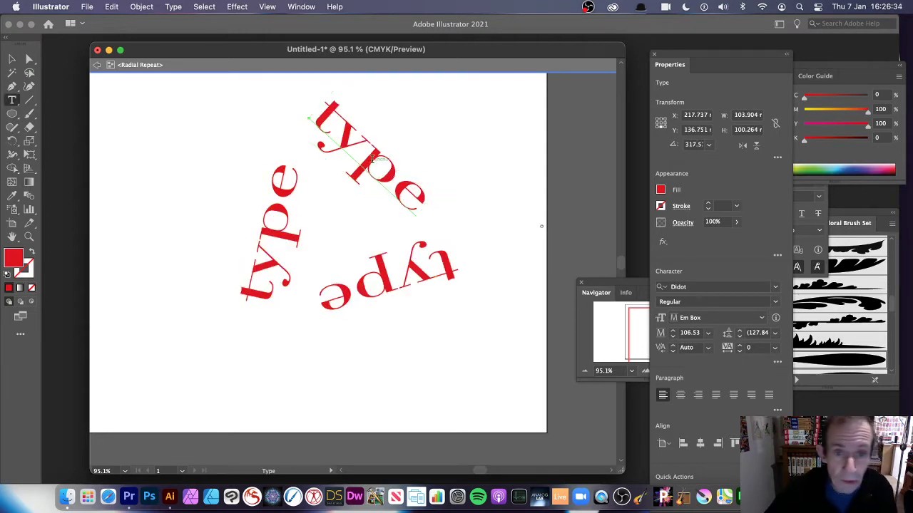
{"action": "left_click", "coordinate": [425, 202]}
{"action": "type", "text": "s"}
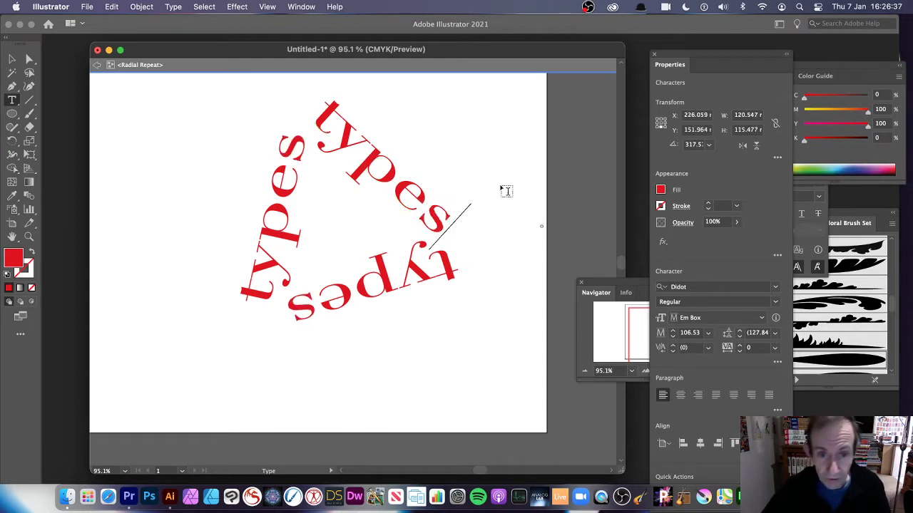
{"action": "key", "text": "BackSpace"}
{"action": "key", "text": "BackSpace"}
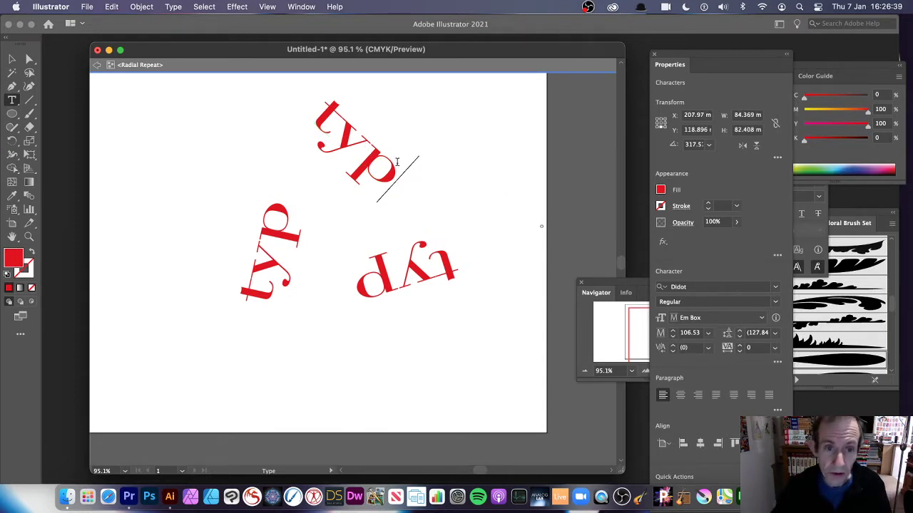
{"action": "key", "text": "BackSpace"}
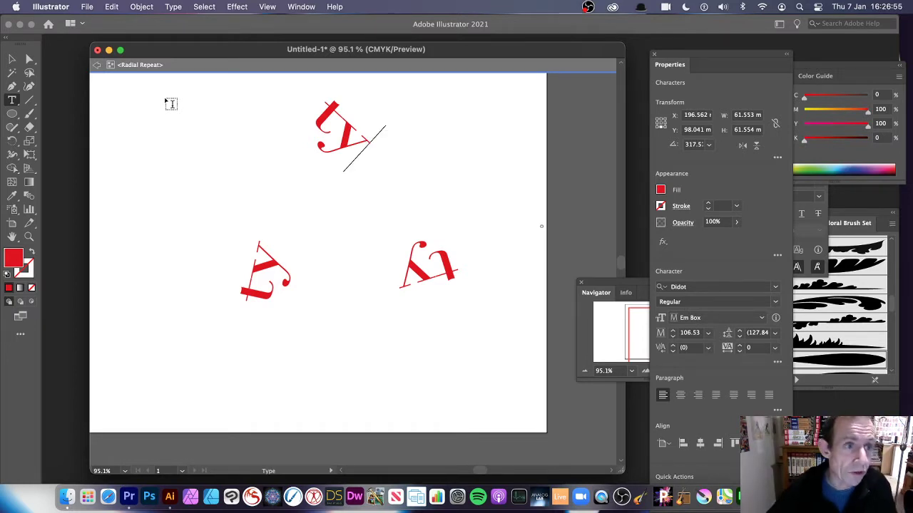
- Exit isolation, select the radial repeat, and widen its radius to about 100.3
{"action": "left_click", "coordinate": [96, 64]}
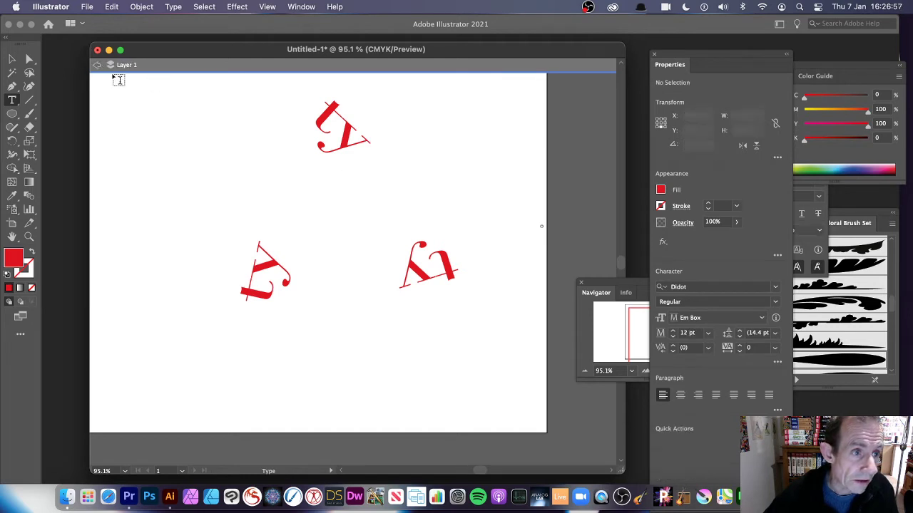
{"action": "left_click", "coordinate": [95, 69]}
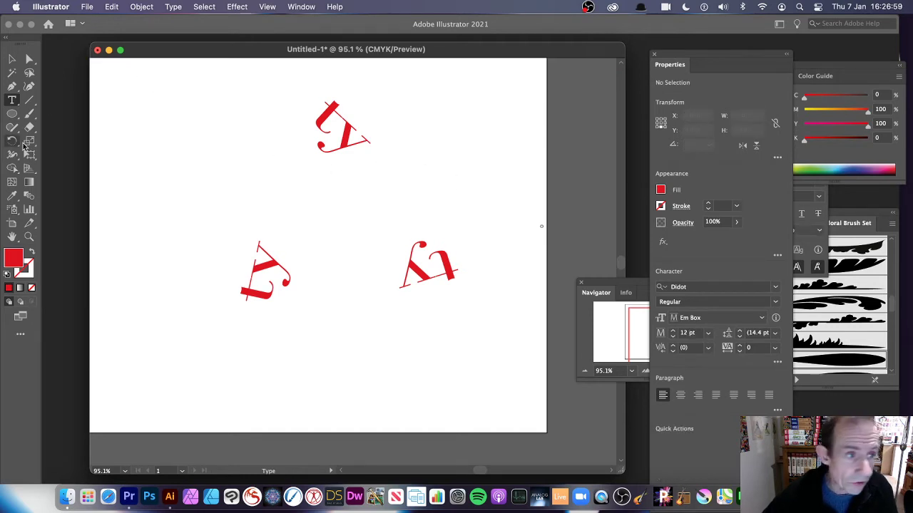
{"action": "left_click", "coordinate": [11, 58]}
{"action": "left_click", "coordinate": [336, 132]}
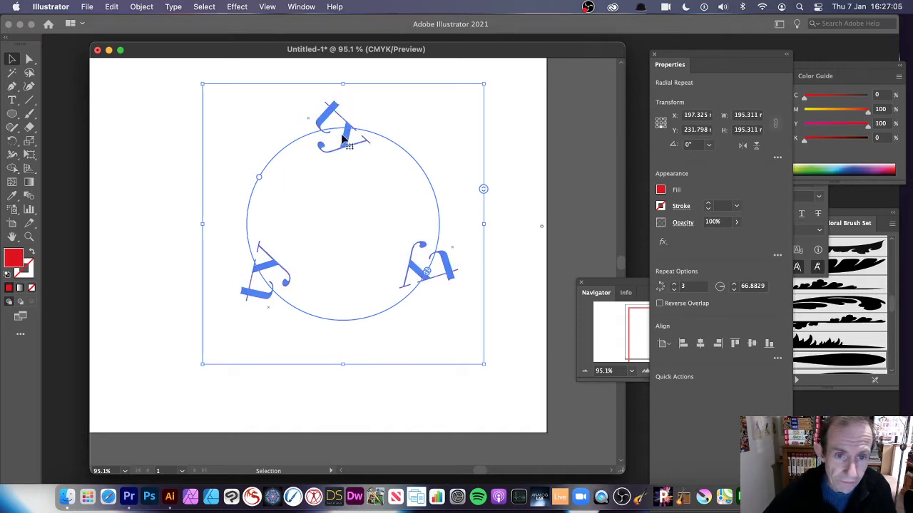
{"action": "left_click", "coordinate": [11, 100]}
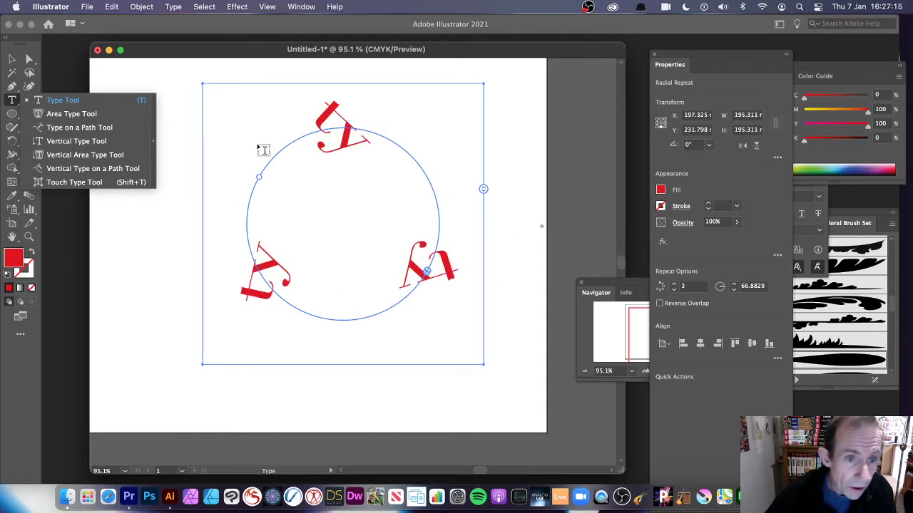
{"action": "left_click_drag", "start_coordinate": [258, 176], "coordinate": [202, 190]}
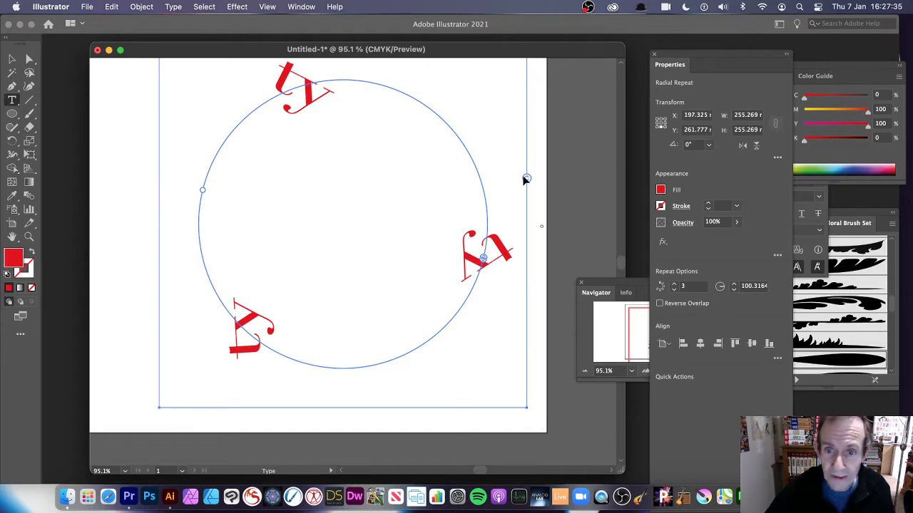
- Set the repeat to 9 'ty' copies and tighten the radius to about 73.5, roughly 208 mm across
{"action": "left_click_drag", "start_coordinate": [525, 179], "coordinate": [540, 138]}
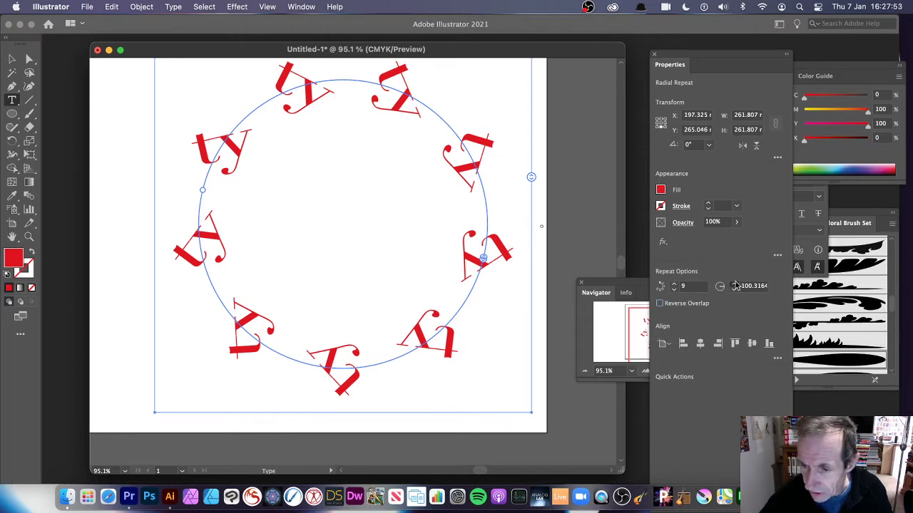
{"action": "left_click", "coordinate": [735, 284]}
{"action": "left_click", "coordinate": [735, 283]}
{"action": "left_click", "coordinate": [735, 283]}
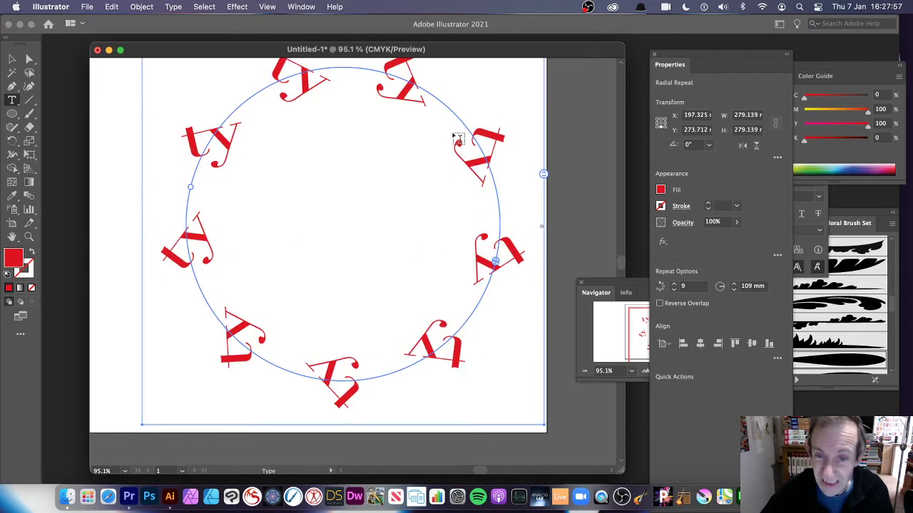
{"action": "left_click_drag", "start_coordinate": [191, 188], "coordinate": [240, 197]}
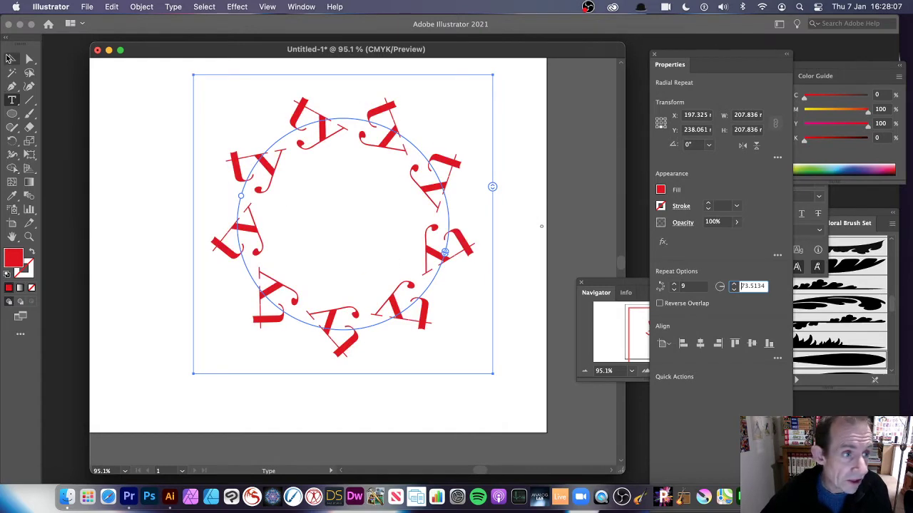
{"action": "left_click", "coordinate": [13, 60]}
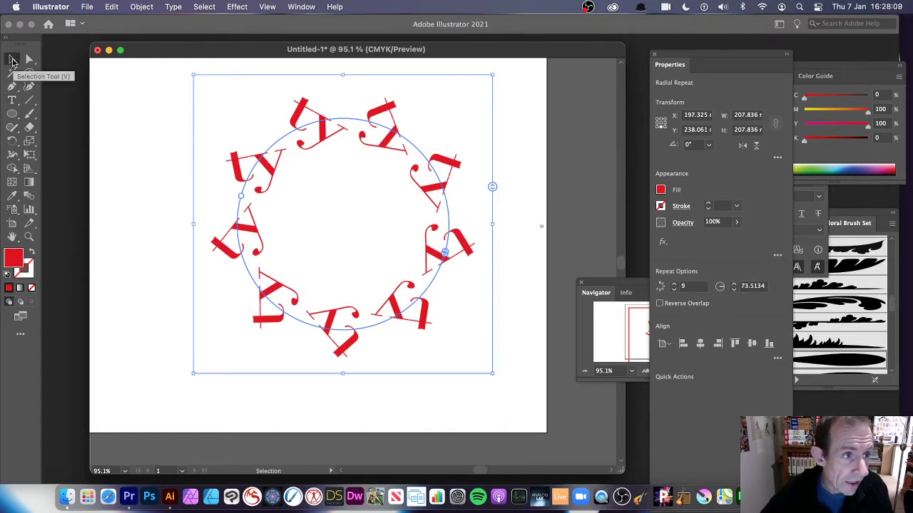
- Shrink the 'ty', Alt-drag a smaller duplicate ring, and colour it blue
{"action": "double_click", "coordinate": [273, 170]}
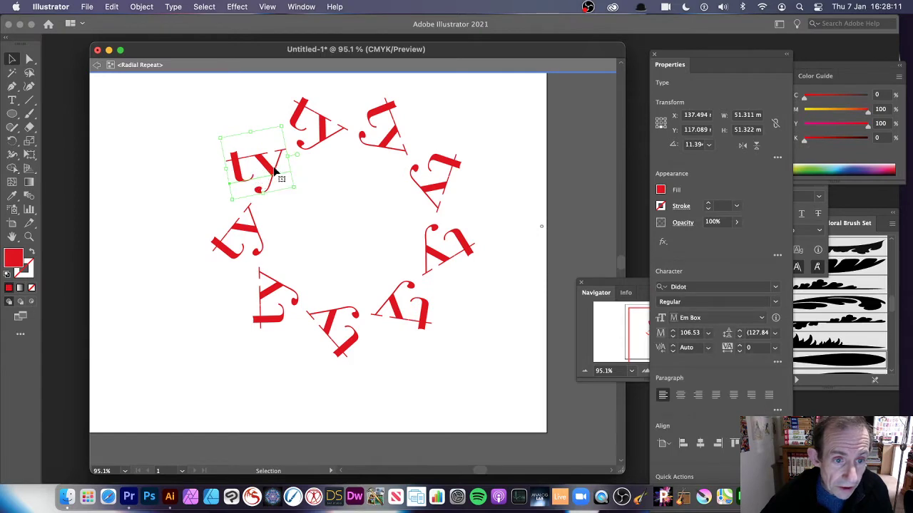
{"action": "left_click_drag", "start_coordinate": [294, 189], "coordinate": [288, 169]}
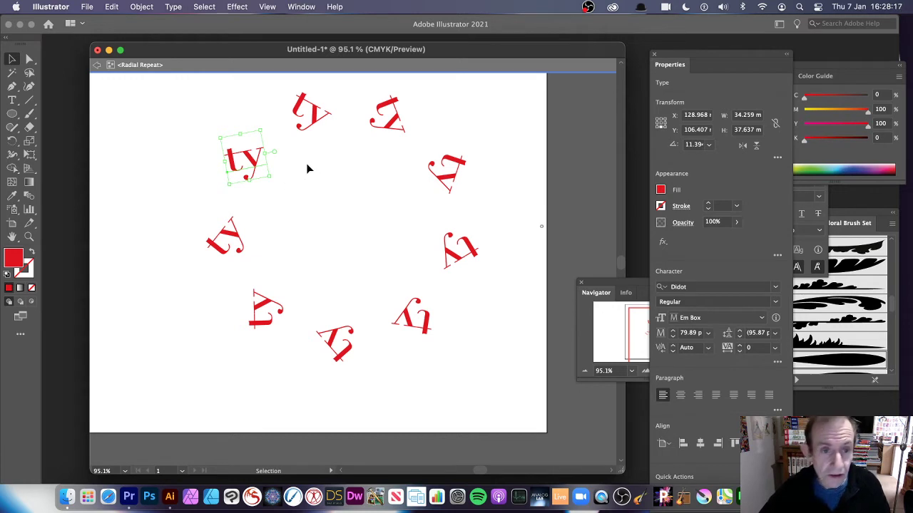
{"action": "left_click_drag", "start_coordinate": [251, 163], "coordinate": [205, 118]}
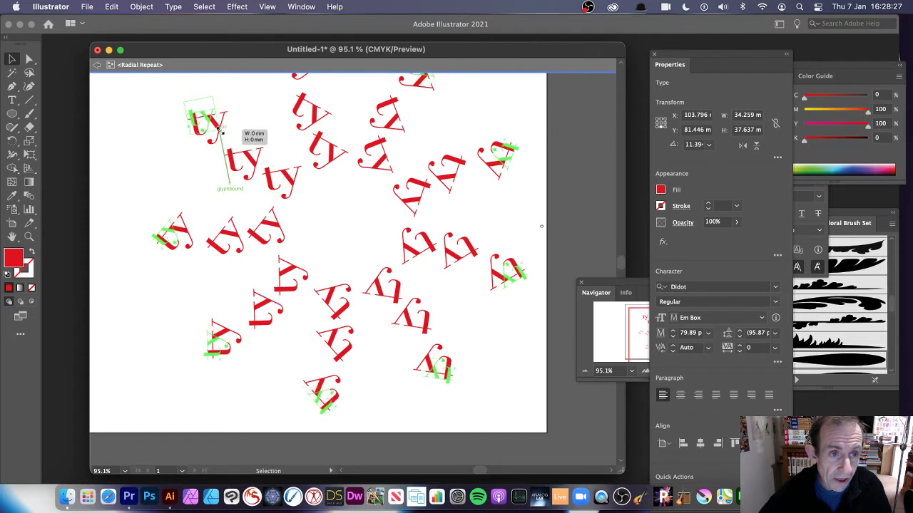
{"action": "mouse_move", "coordinate": [218, 130]}
{"action": "left_mouse_down"}
{"action": "mouse_move", "coordinate": [207, 120]}
{"action": "mouse_move", "coordinate": [229, 137]}
{"action": "left_mouse_up"}
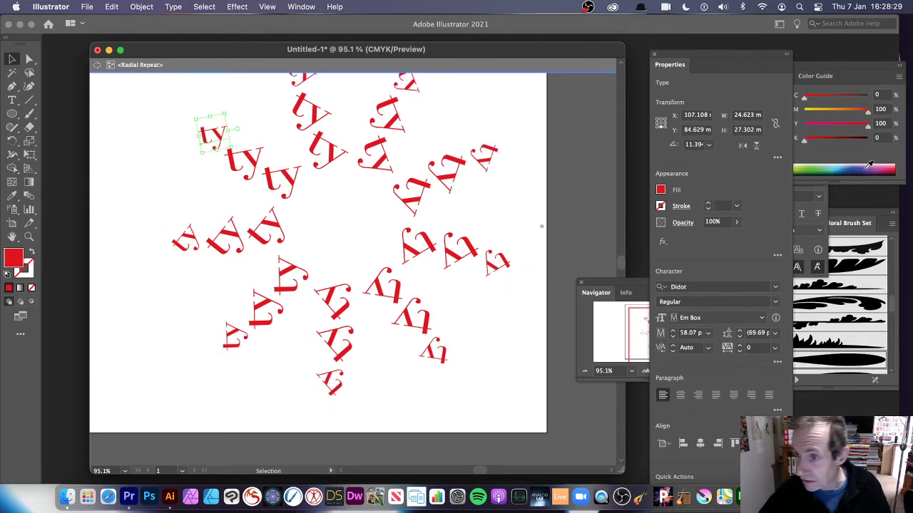
{"action": "left_click_drag", "start_coordinate": [868, 165], "coordinate": [849, 165]}
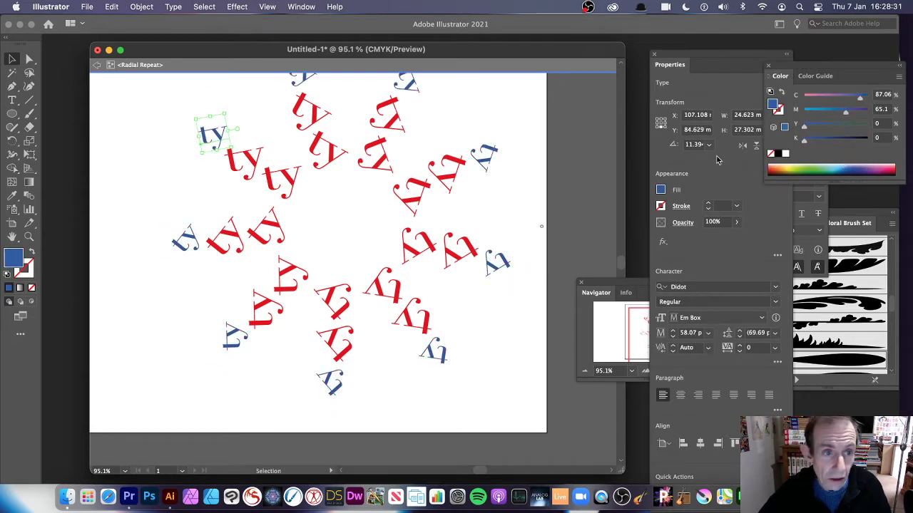
- Recolour the larger 'ty' green and move the blue 'ty' outward from the centre
{"action": "left_click", "coordinate": [253, 162]}
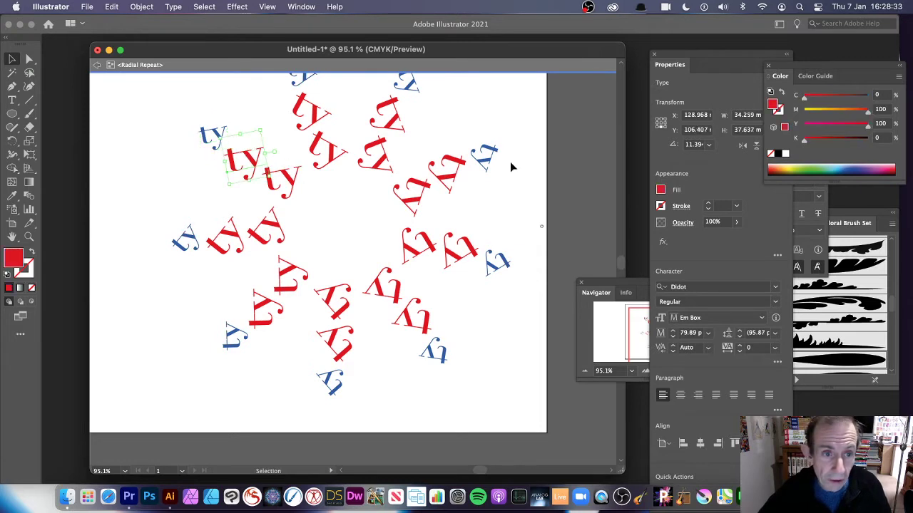
{"action": "left_click", "coordinate": [812, 167]}
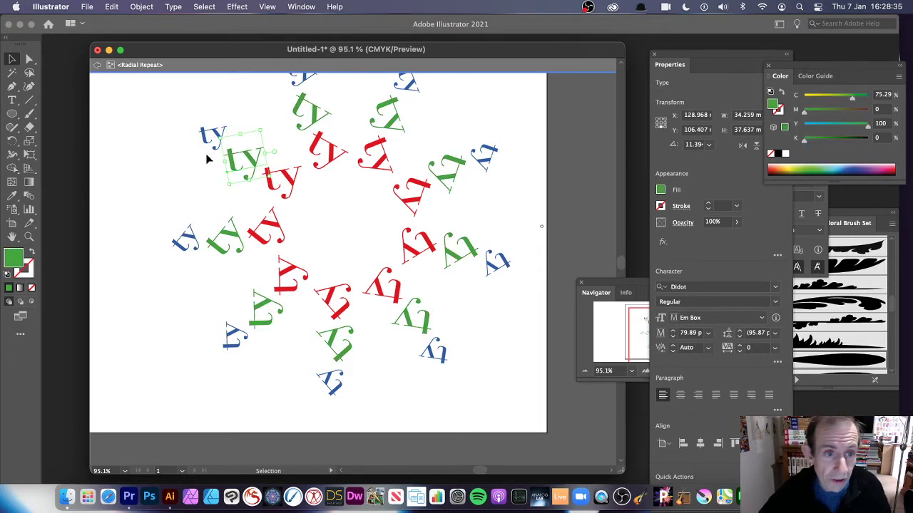
{"action": "left_click", "coordinate": [174, 127]}
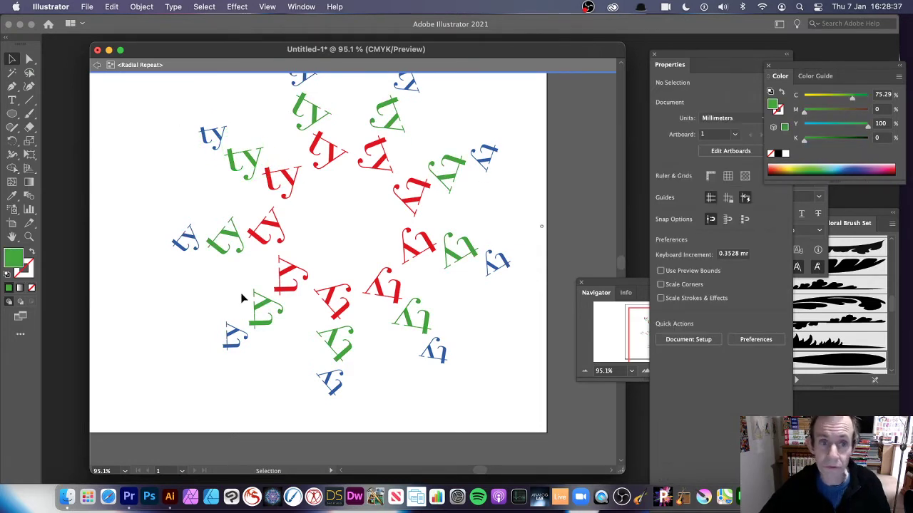
{"action": "left_click_drag", "start_coordinate": [224, 146], "coordinate": [238, 134]}
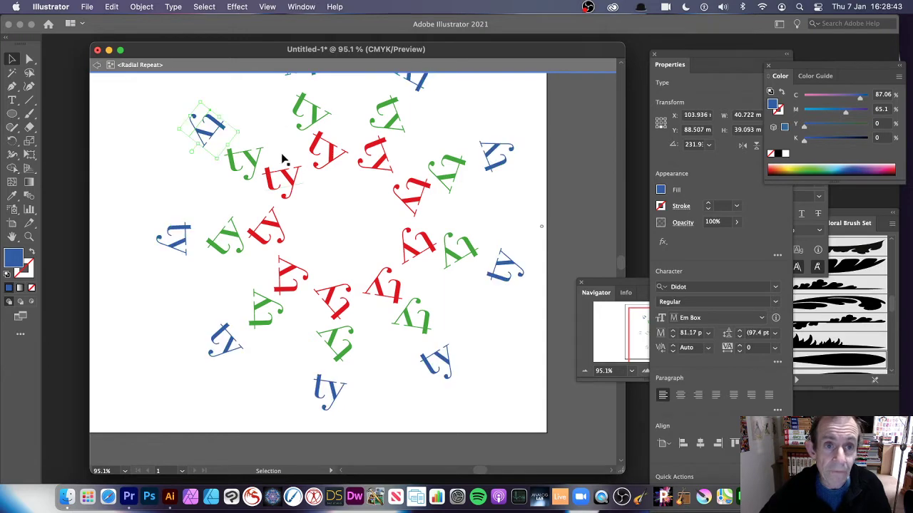
{"action": "left_click", "coordinate": [239, 7]}
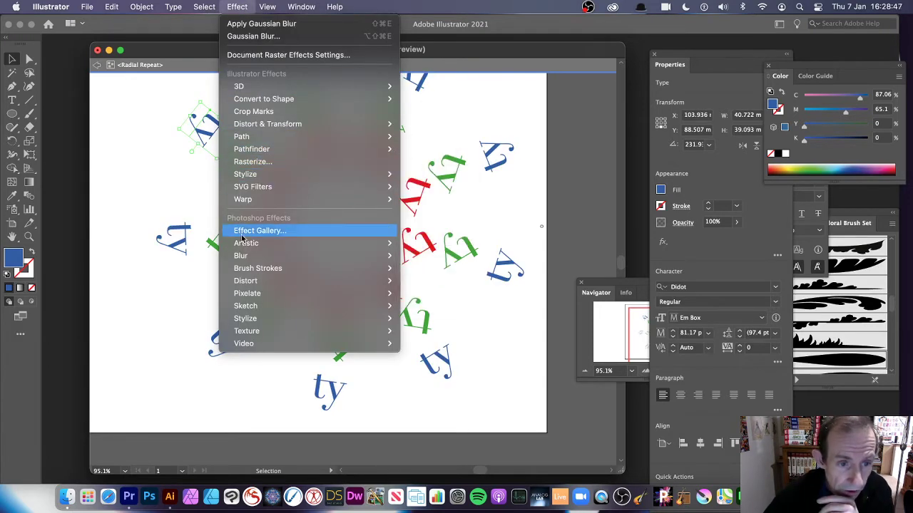
- Blur the blue outer ring with a Gaussian Blur of about 36.5 pixels, then exit isolation mode
{"action": "mouse_move", "coordinate": [258, 259]}
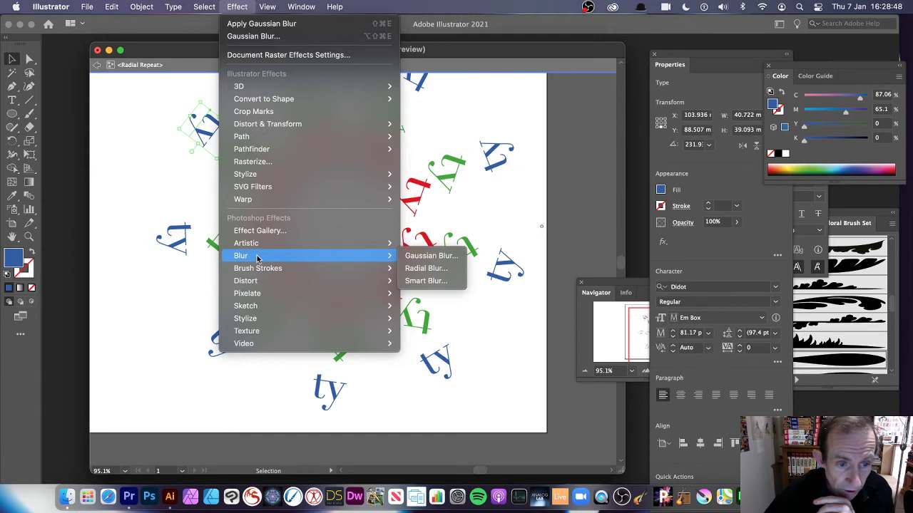
{"action": "left_click", "coordinate": [440, 256]}
{"action": "left_click_drag", "start_coordinate": [425, 241], "coordinate": [435, 242]}
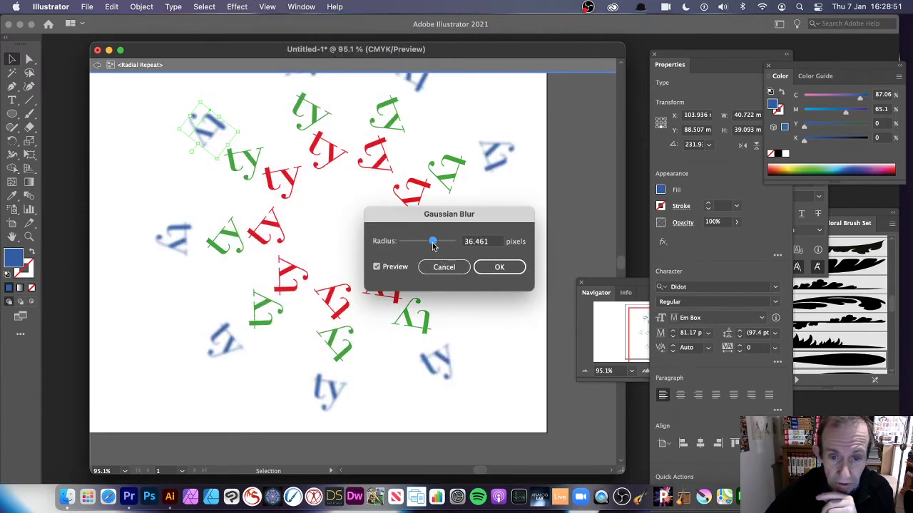
{"action": "left_click", "coordinate": [499, 267]}
{"action": "left_click", "coordinate": [118, 113]}
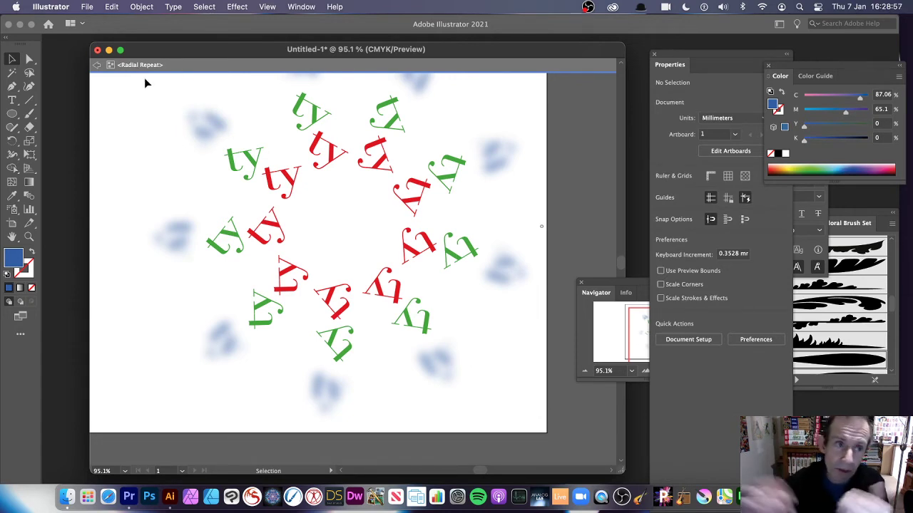
{"action": "left_click", "coordinate": [97, 66]}
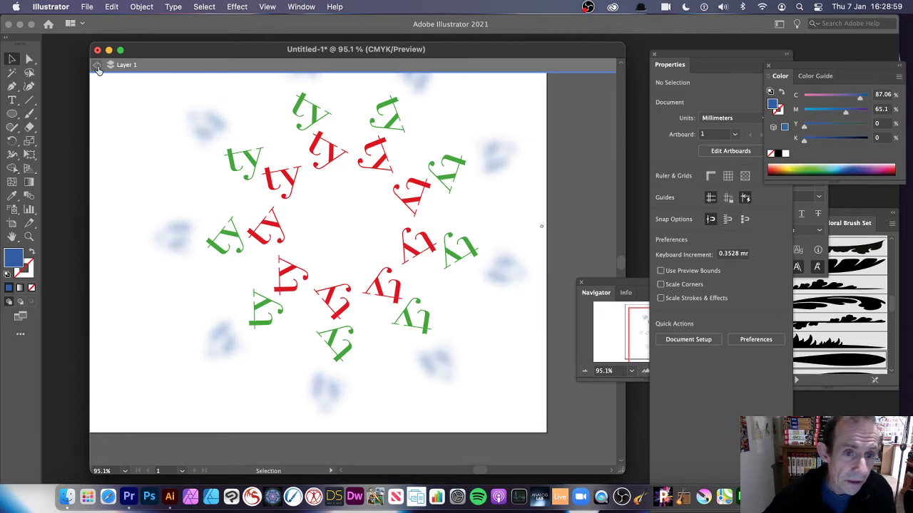
{"action": "left_click", "coordinate": [97, 65]}
- Experiment with the 'ty' repeat's size, instance count (17, 18) and upper-arc spread
{"action": "left_click", "coordinate": [294, 182]}
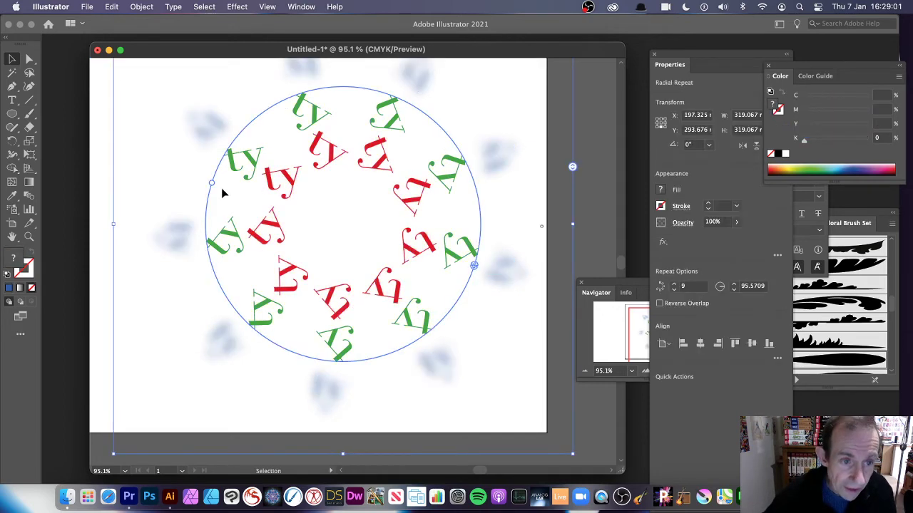
{"action": "left_click_drag", "start_coordinate": [212, 183], "coordinate": [228, 277]}
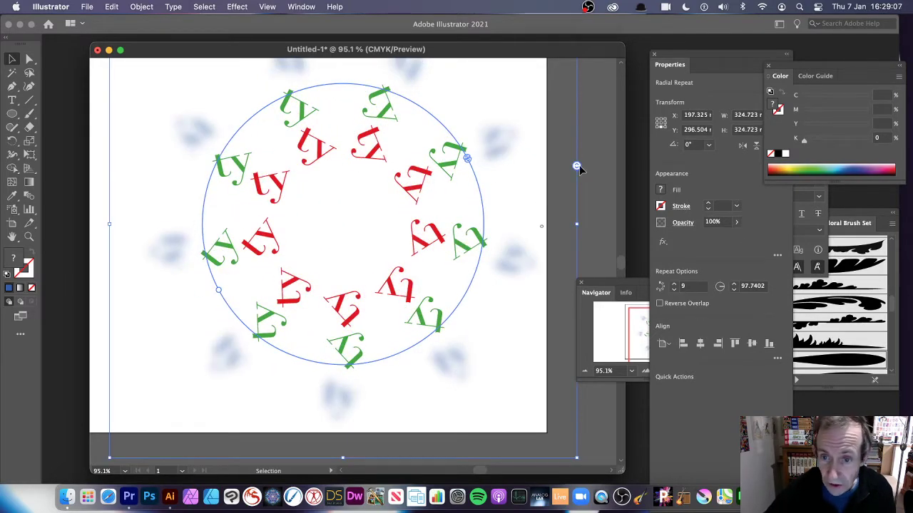
{"action": "left_click_drag", "start_coordinate": [577, 166], "coordinate": [578, 121]}
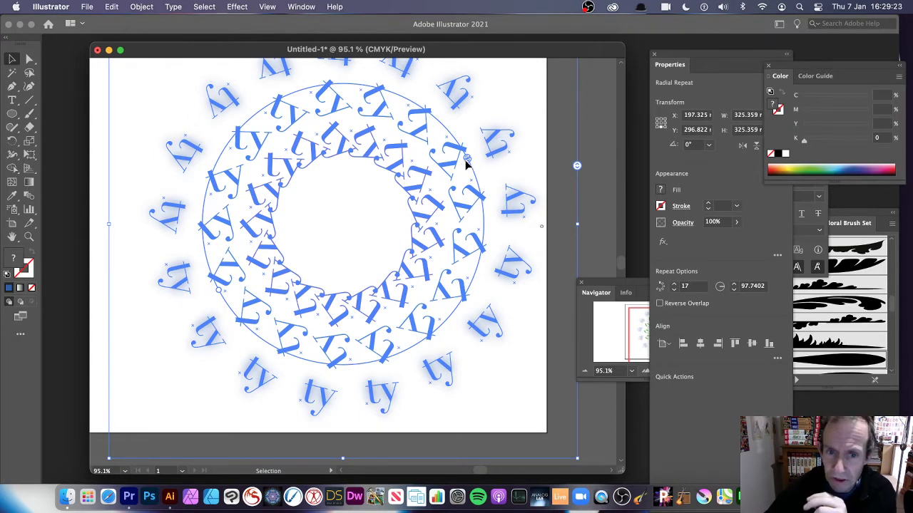
{"action": "left_click_drag", "start_coordinate": [468, 163], "coordinate": [403, 211]}
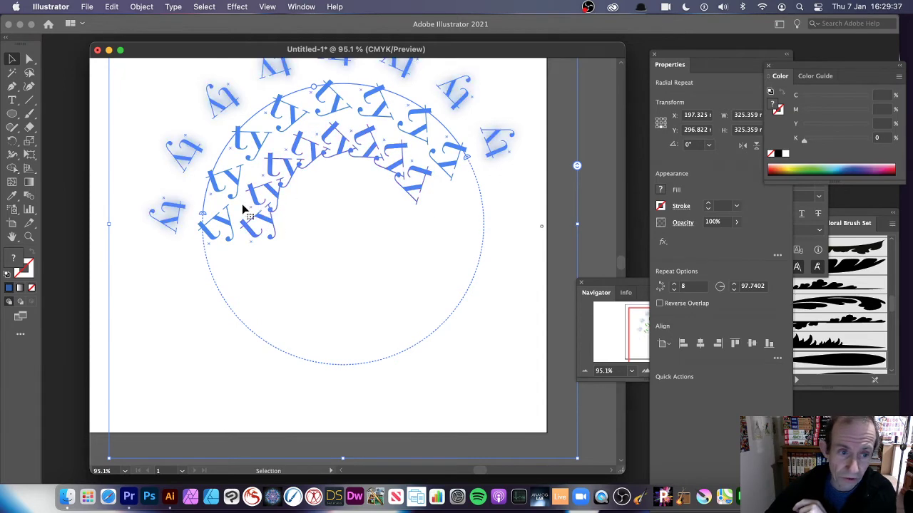
{"action": "left_click_drag", "start_coordinate": [243, 209], "coordinate": [433, 199]}
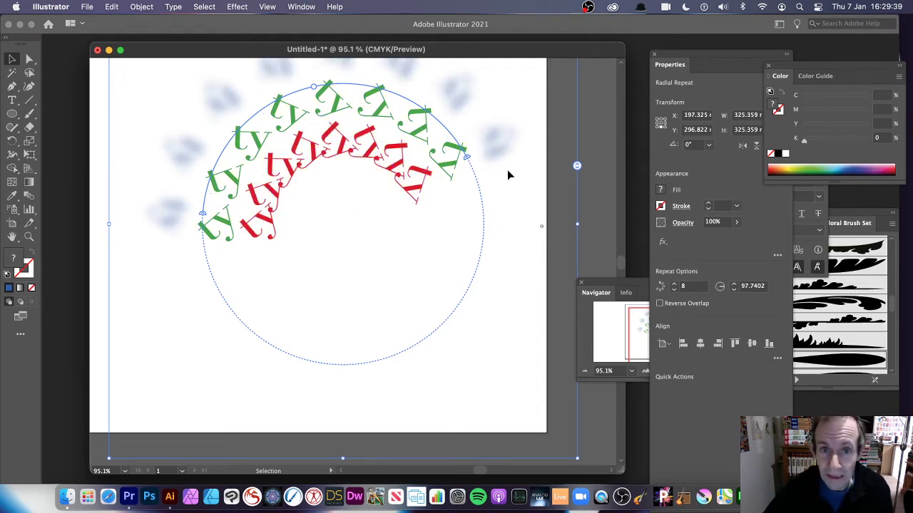
{"action": "left_click_drag", "start_coordinate": [283, 155], "coordinate": [282, 155]}
{"action": "left_click_drag", "start_coordinate": [484, 152], "coordinate": [485, 153]}
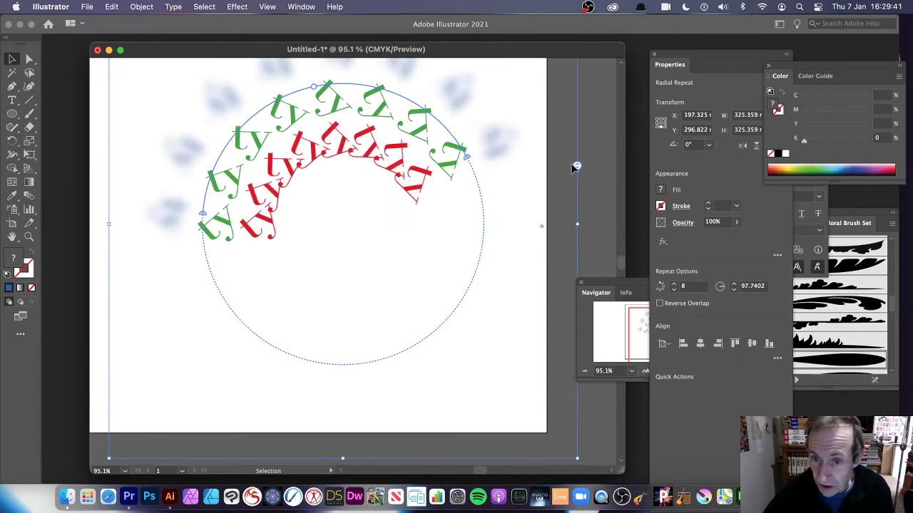
{"action": "left_click_drag", "start_coordinate": [576, 166], "coordinate": [611, 118]}
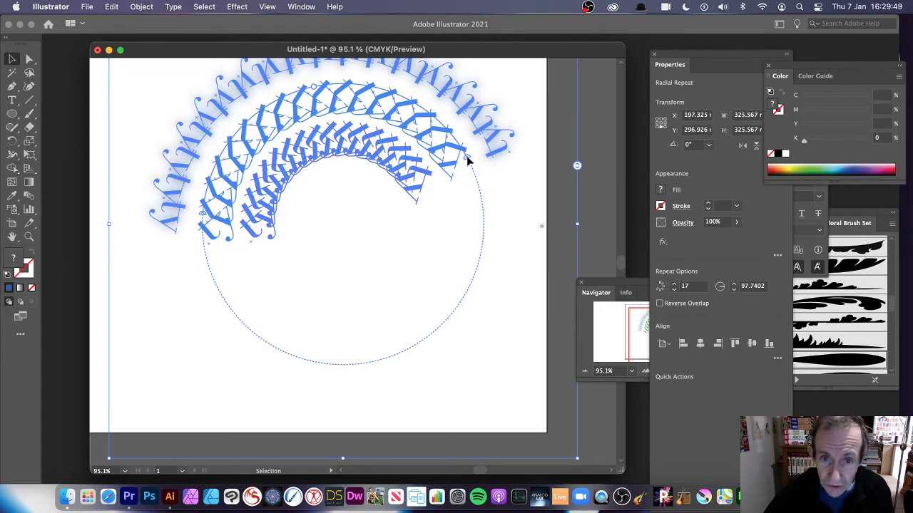
{"action": "left_click_drag", "start_coordinate": [467, 160], "coordinate": [247, 207]}
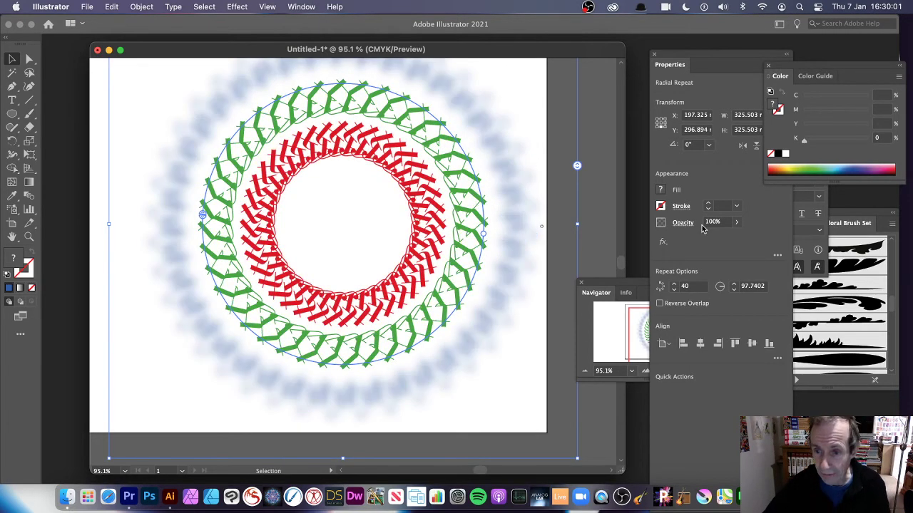
- Set the repeat to 10 instances, then delete the radial repeat from the artboard
{"action": "left_click", "coordinate": [698, 287]}
{"action": "type", "text": "10"}
{"action": "key", "text": "Tab"}
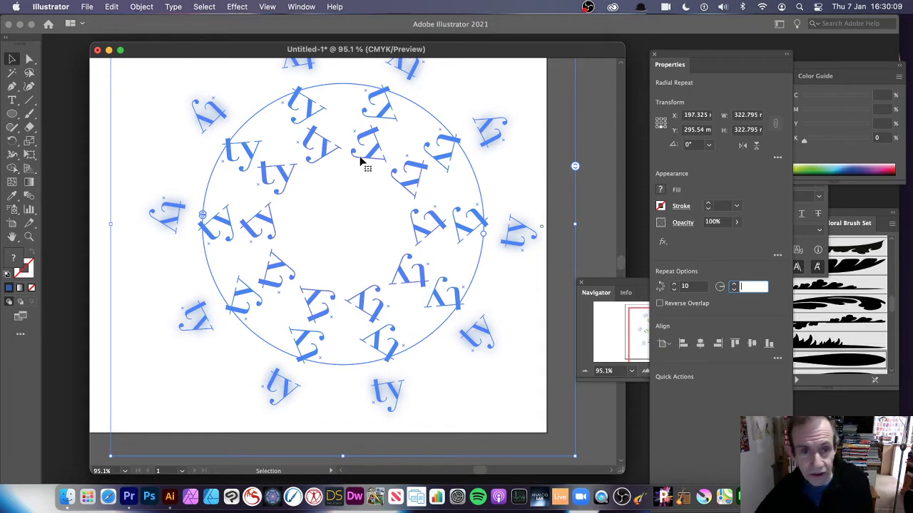
{"action": "left_click", "coordinate": [314, 154]}
{"action": "left_click", "coordinate": [14, 59]}
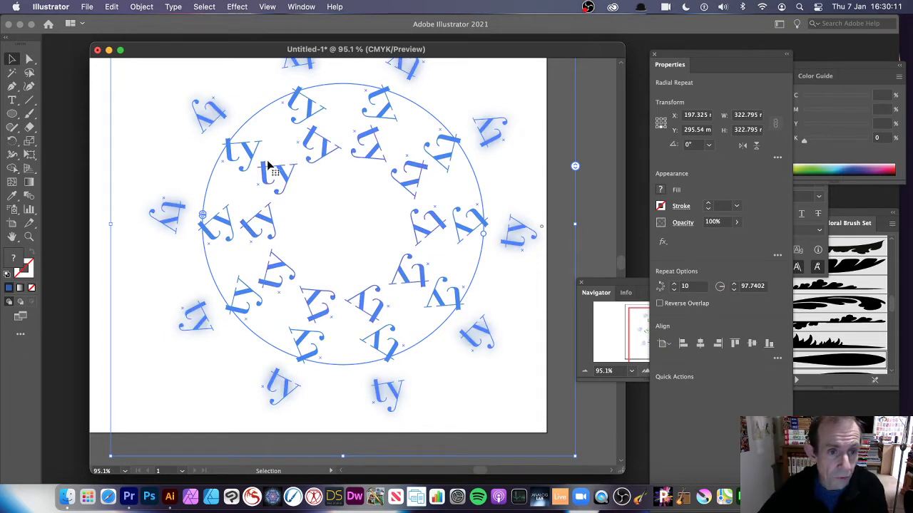
{"action": "key", "text": "Delete"}
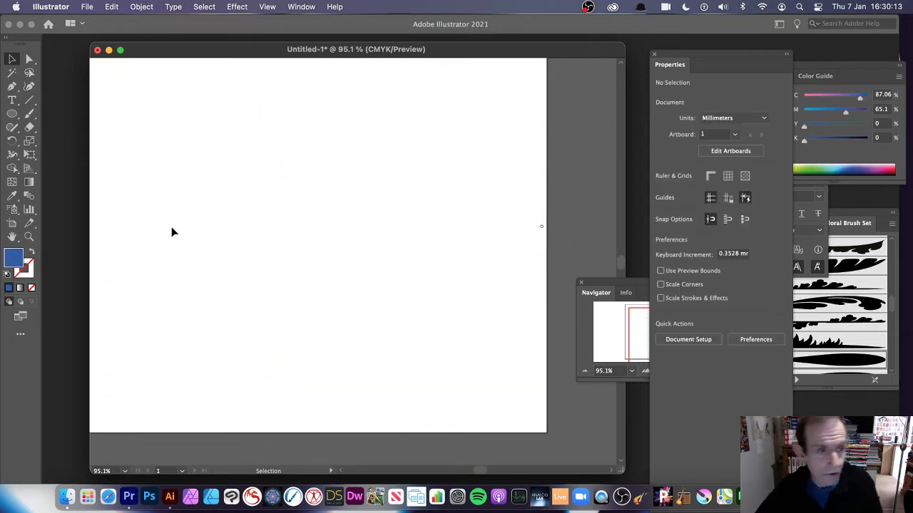
- Draw a circle in the upper-left of the artboard and fill it with lorem ipsum area type
{"action": "left_click_drag", "start_coordinate": [12, 114], "coordinate": [82, 142]}
{"action": "left_click_drag", "start_coordinate": [206, 127], "coordinate": [314, 234]}
{"action": "left_click_drag", "start_coordinate": [14, 117], "coordinate": [74, 115]}
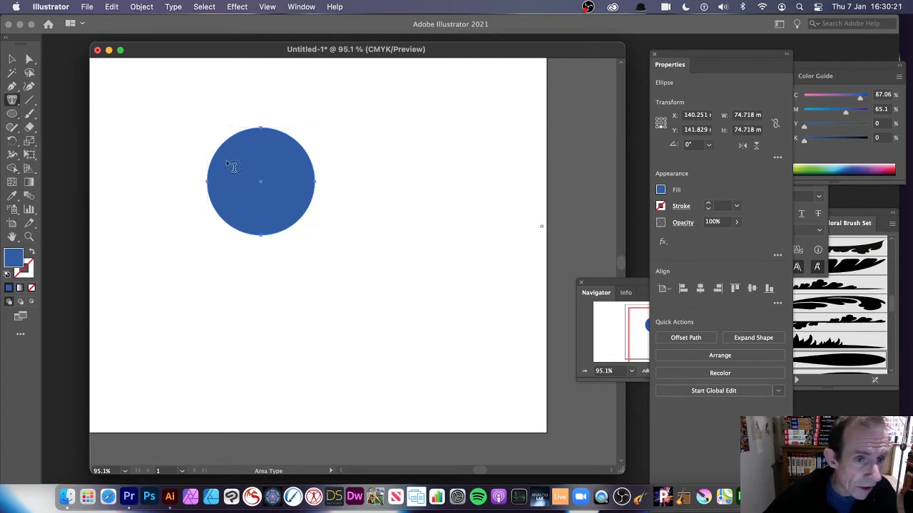
{"action": "left_click", "coordinate": [222, 162]}
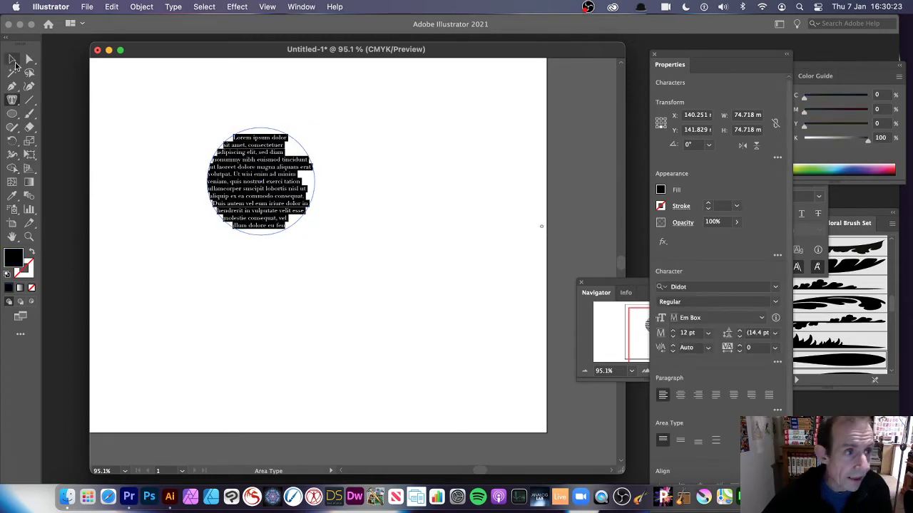
{"action": "key", "text": "Escape"}
- Set the circle's text to Letter Gothic Std Slanted and enlarge the text circle
{"action": "mouse_move", "coordinate": [315, 236]}
{"action": "left_mouse_down"}
{"action": "mouse_move", "coordinate": [336, 261]}
{"action": "mouse_move", "coordinate": [310, 236]}
{"action": "left_mouse_up"}
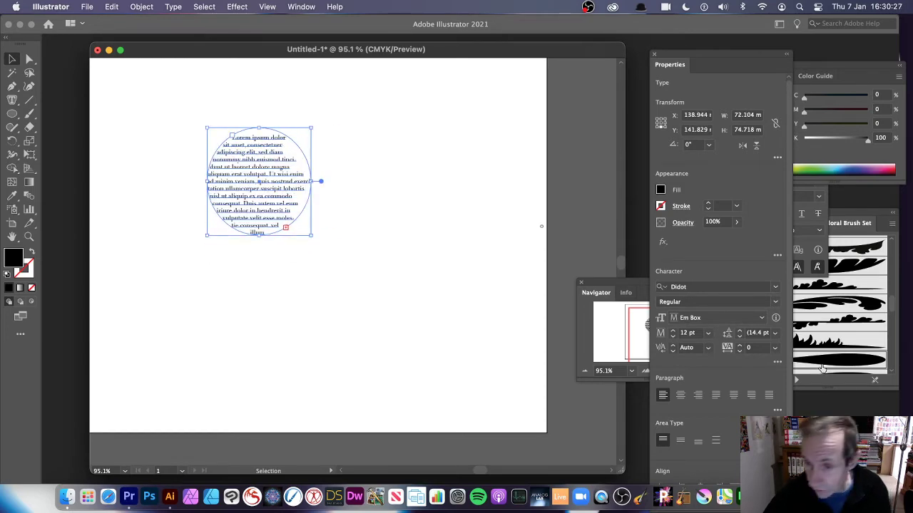
{"action": "left_click", "coordinate": [775, 287]}
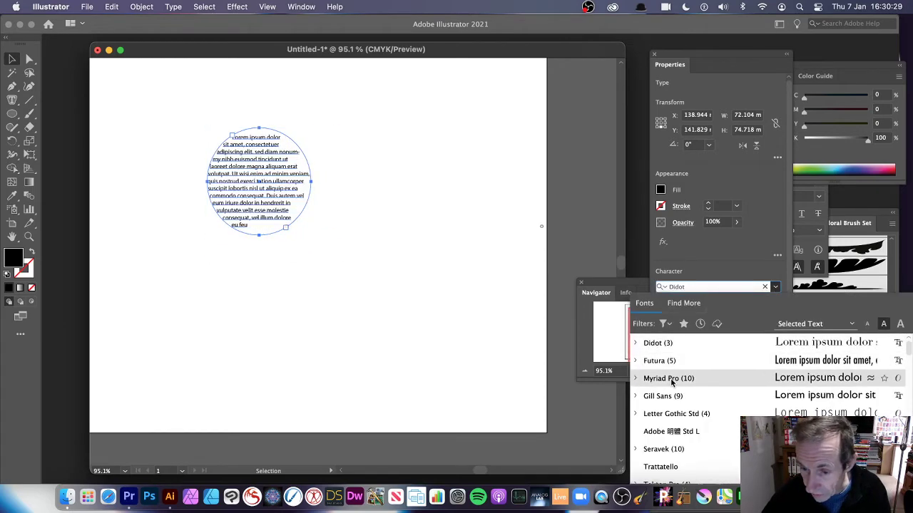
{"action": "left_click", "coordinate": [668, 415]}
{"action": "left_click_drag", "start_coordinate": [308, 240], "coordinate": [333, 261]}
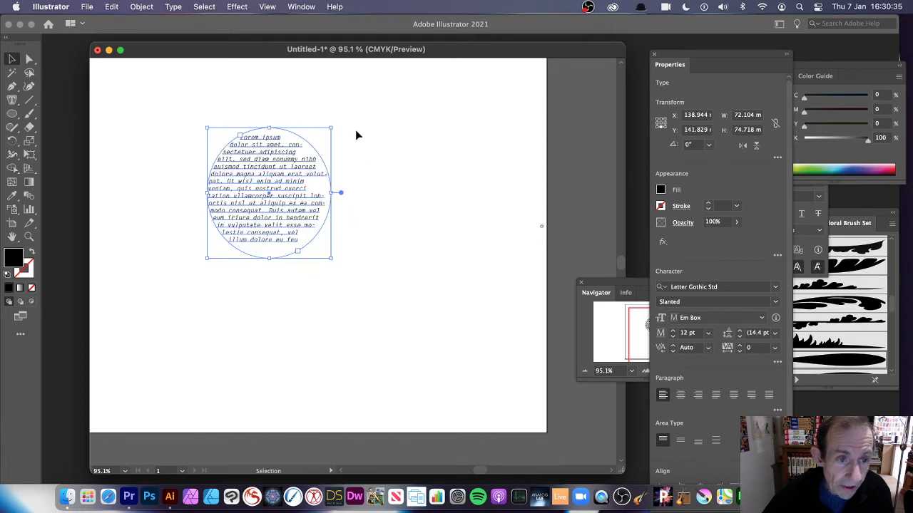
- Make the text circle a Radial Repeat, move it up and right, and set 4 copies
{"action": "left_click", "coordinate": [136, 6]}
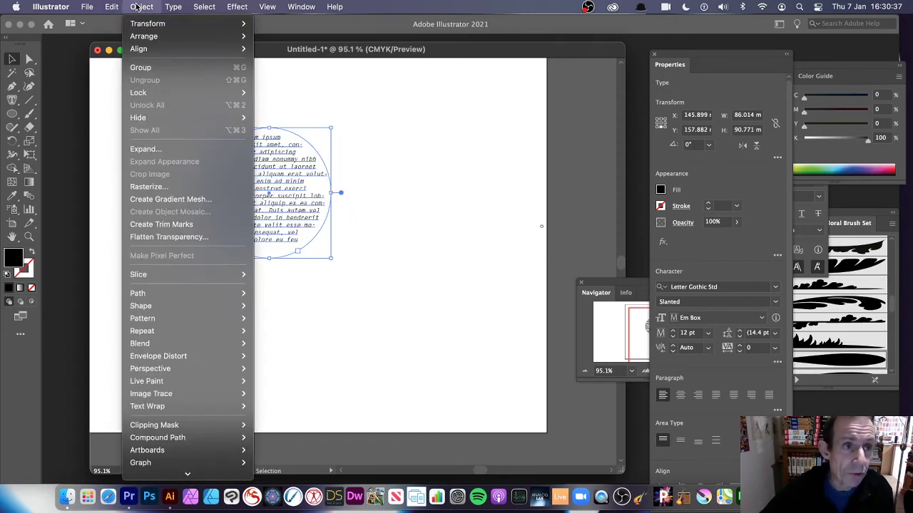
{"action": "mouse_move", "coordinate": [159, 332]}
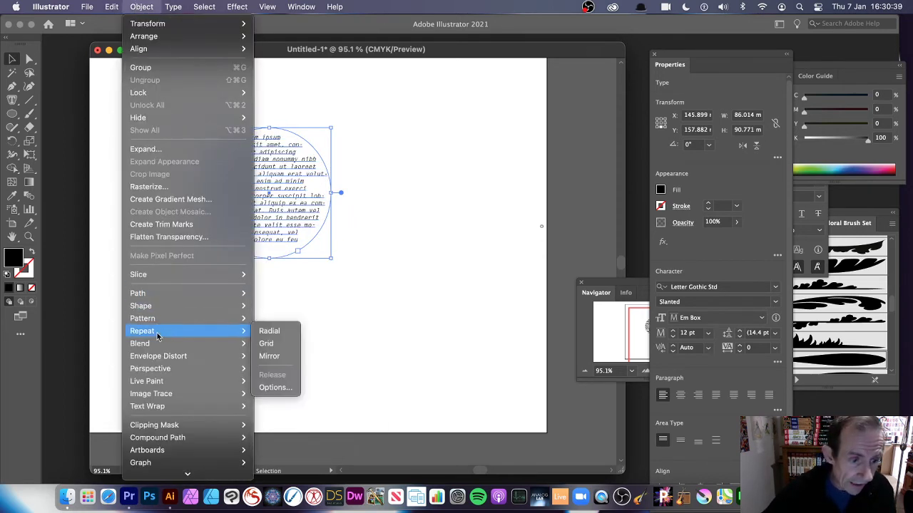
{"action": "left_click", "coordinate": [284, 336]}
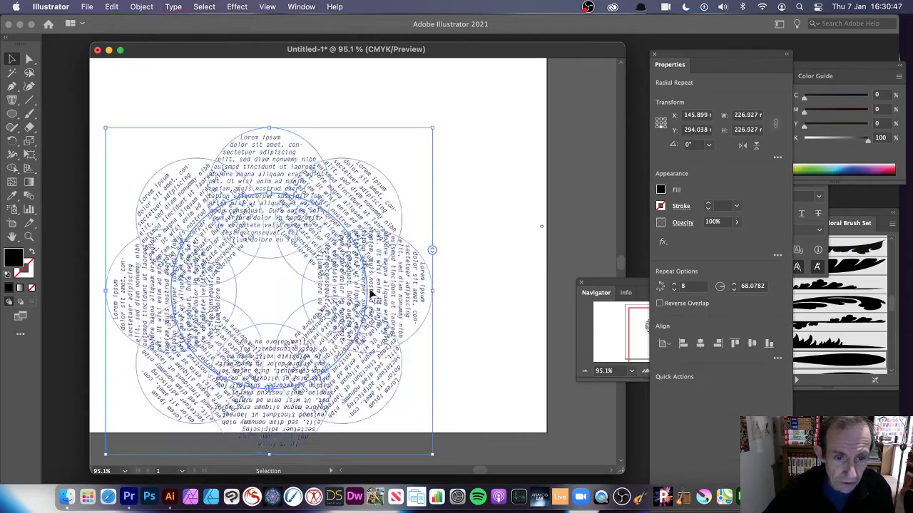
{"action": "left_click_drag", "start_coordinate": [279, 201], "coordinate": [333, 150]}
{"action": "left_click_drag", "start_coordinate": [486, 199], "coordinate": [492, 281]}
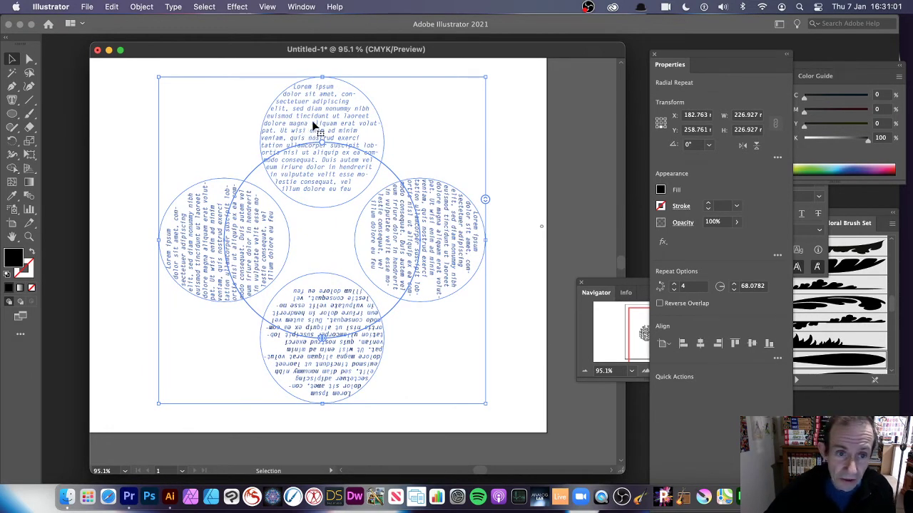
- Inside the repeat, make the text ellipse narrower and smaller, shift it right, and colour it light cyan
{"action": "double_click", "coordinate": [337, 97]}
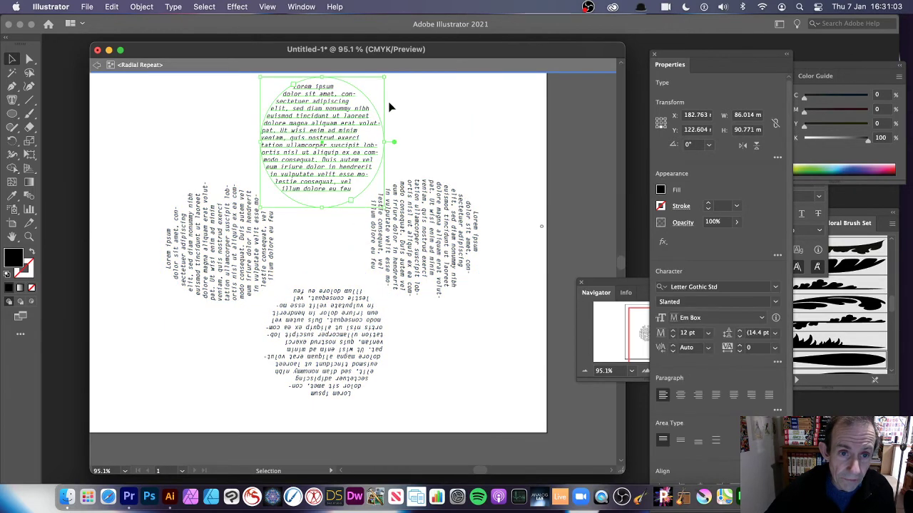
{"action": "left_click_drag", "start_coordinate": [383, 207], "coordinate": [327, 232]}
{"action": "left_click_drag", "start_coordinate": [309, 152], "coordinate": [350, 203]}
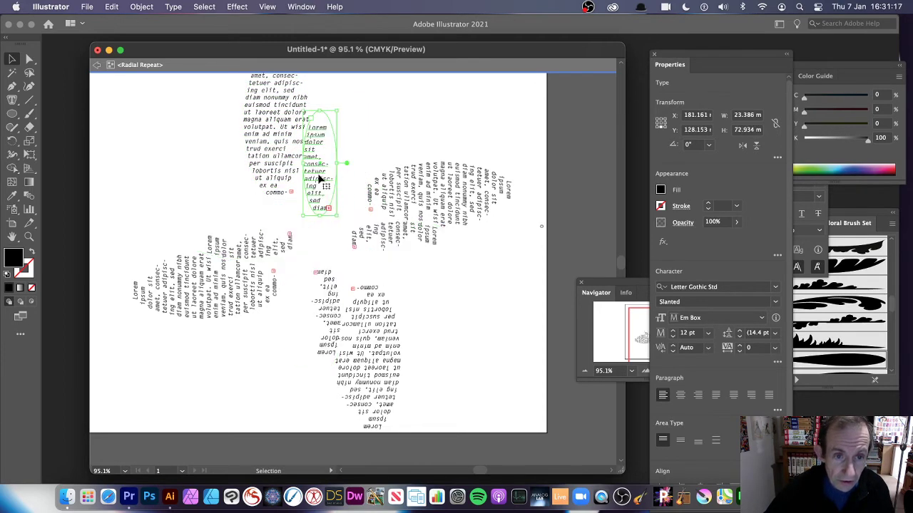
{"action": "left_click_drag", "start_coordinate": [321, 182], "coordinate": [337, 153]}
{"action": "left_click", "coordinate": [840, 165]}
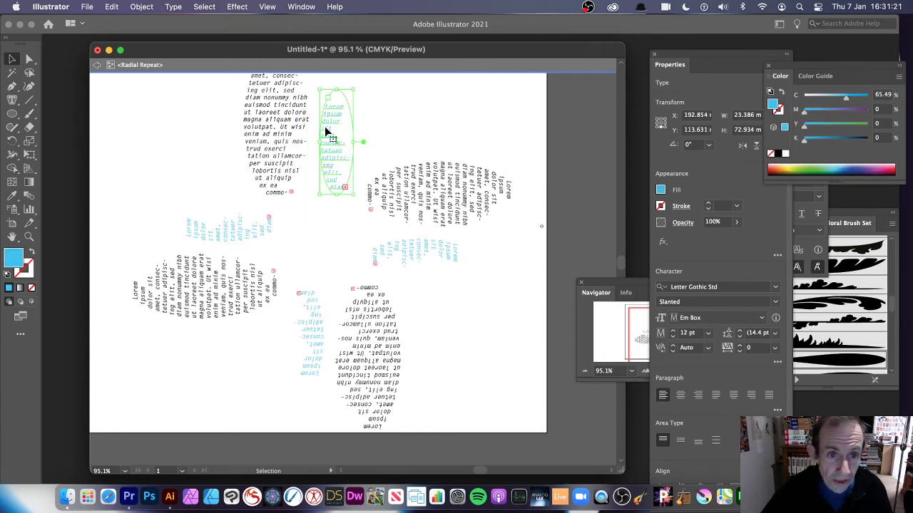
{"action": "left_click_drag", "start_coordinate": [326, 132], "coordinate": [316, 136]}
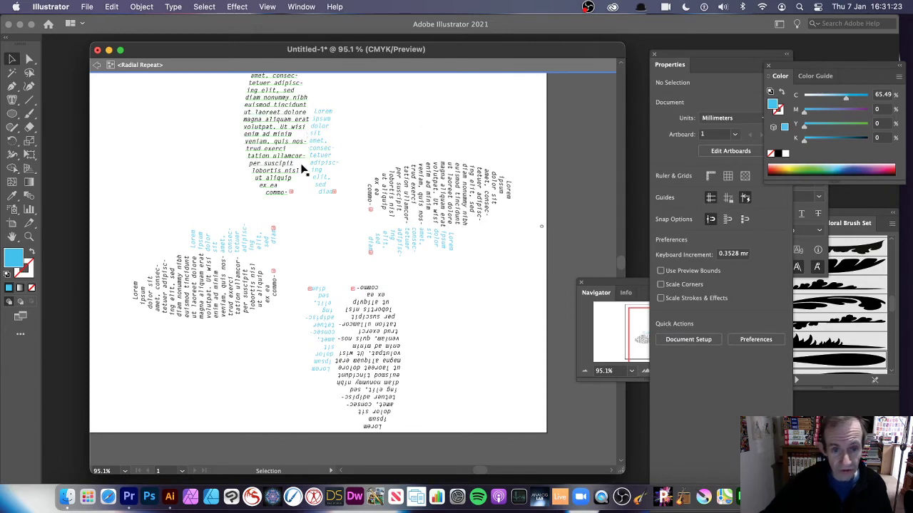
- Leave isolation mode, enlarge the repeat's radius to about 131.45, and raise it to 7 copies
{"action": "left_click", "coordinate": [95, 65]}
{"action": "left_click", "coordinate": [95, 65]}
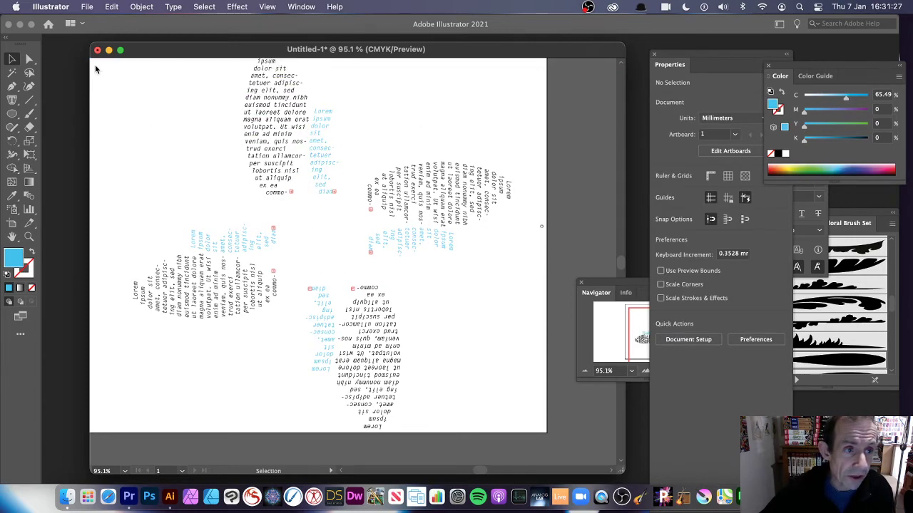
{"action": "left_click", "coordinate": [280, 127]}
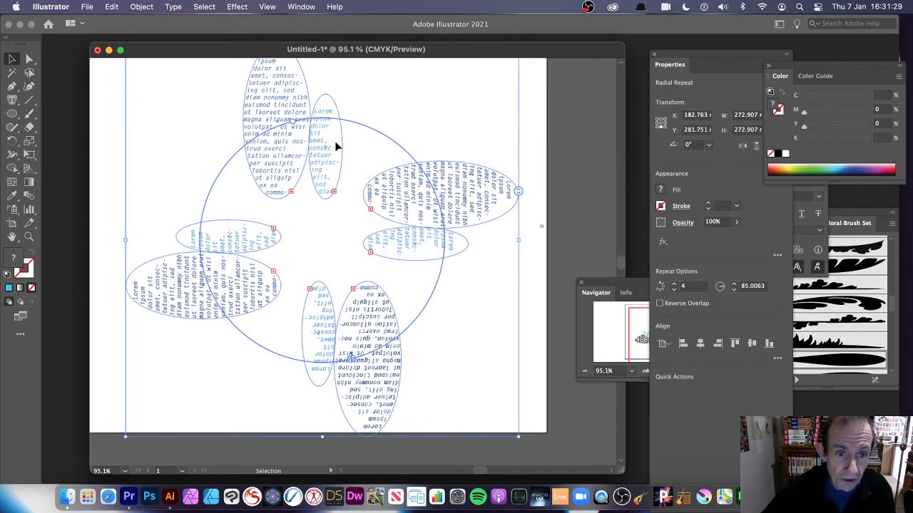
{"action": "left_click", "coordinate": [416, 164]}
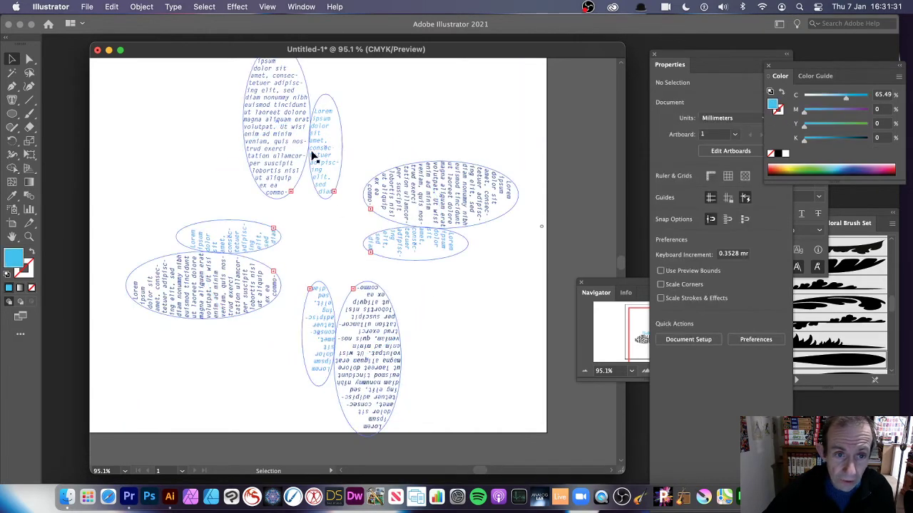
{"action": "left_click", "coordinate": [304, 138]}
{"action": "left_click_drag", "start_coordinate": [293, 124], "coordinate": [423, 81]}
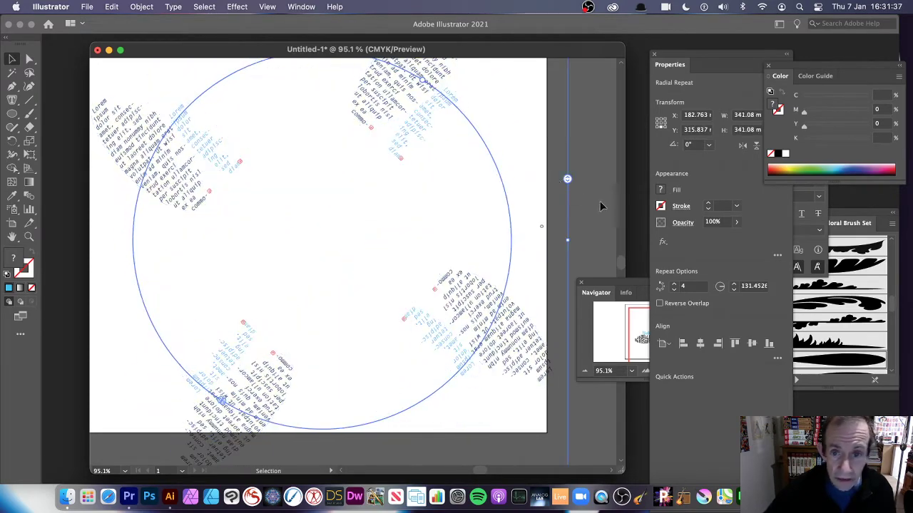
{"action": "left_click_drag", "start_coordinate": [566, 178], "coordinate": [568, 161]}
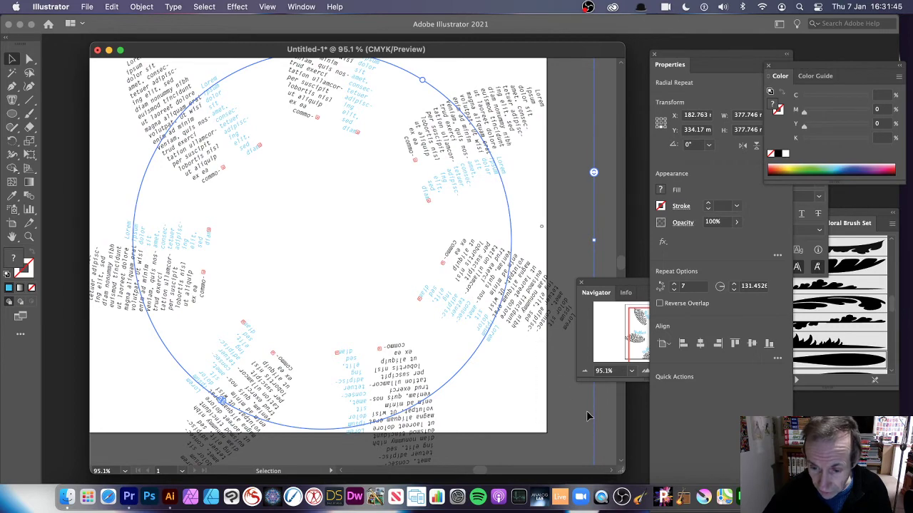
- Zoom to 50% and shrink the radial repeat to about 238 mm wide at the lower left
{"action": "left_click", "coordinate": [635, 336]}
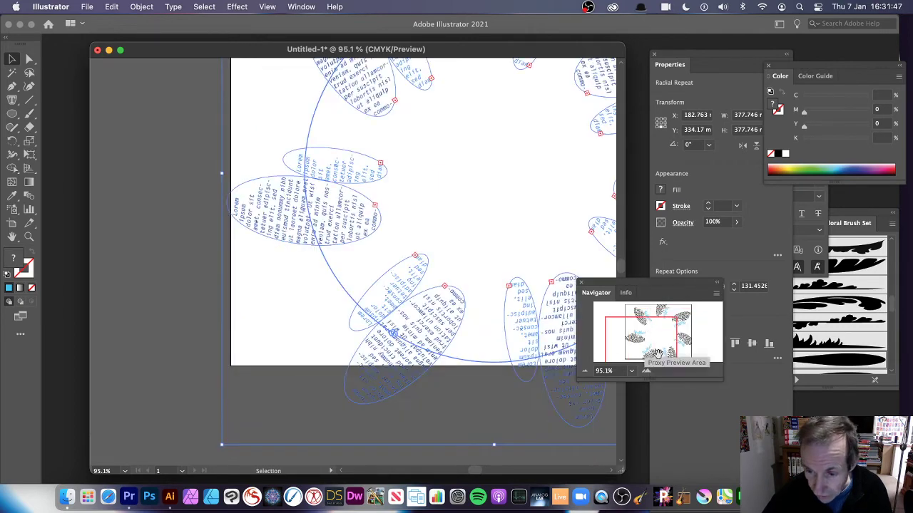
{"action": "left_click", "coordinate": [630, 370]}
{"action": "left_click", "coordinate": [592, 385]}
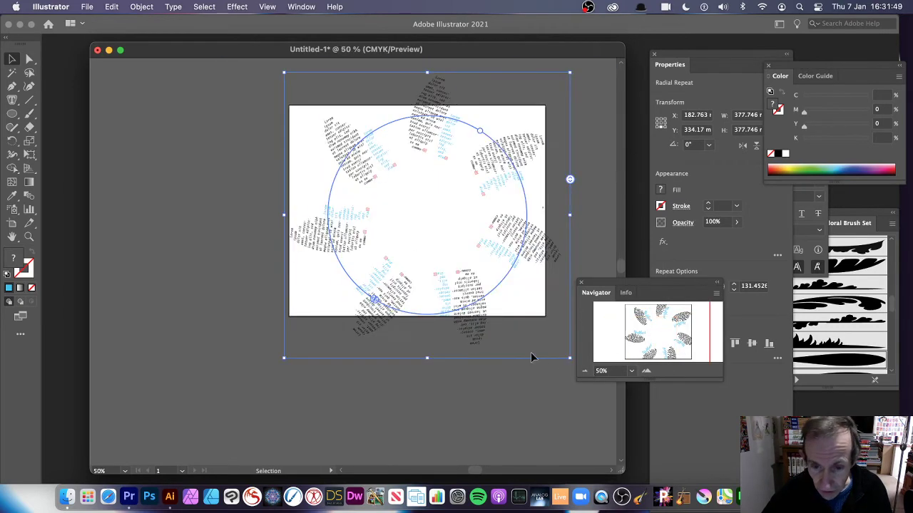
{"action": "left_click_drag", "start_coordinate": [572, 360], "coordinate": [474, 233]}
{"action": "left_click_drag", "start_coordinate": [430, 181], "coordinate": [496, 231]}
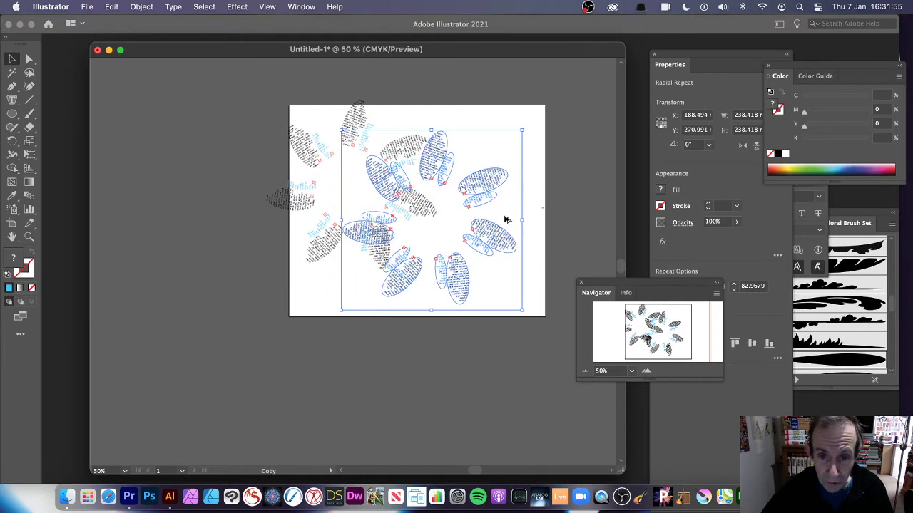
{"action": "left_click_drag", "start_coordinate": [542, 169], "coordinate": [406, 266]}
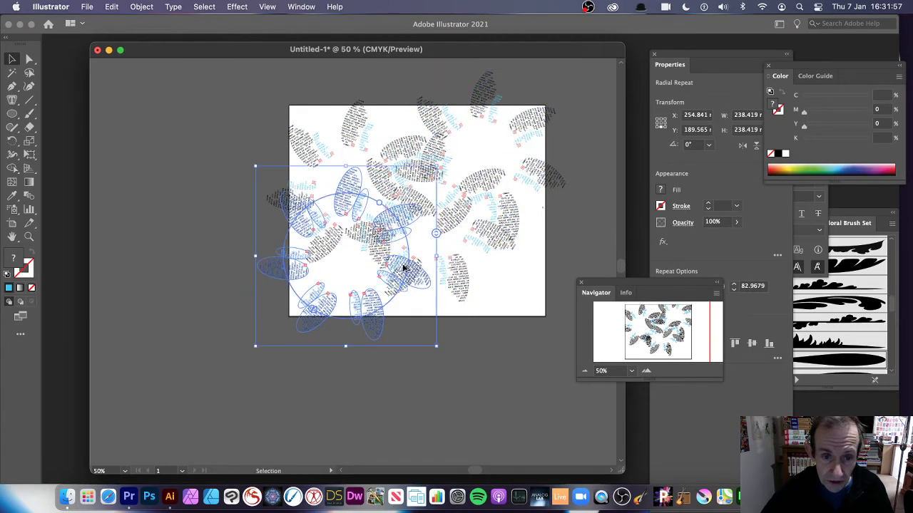
- Duplicate the repeat, widen the copy's radius, set it to 17 instances, and move it right
{"action": "left_click_drag", "start_coordinate": [368, 302], "coordinate": [522, 286]}
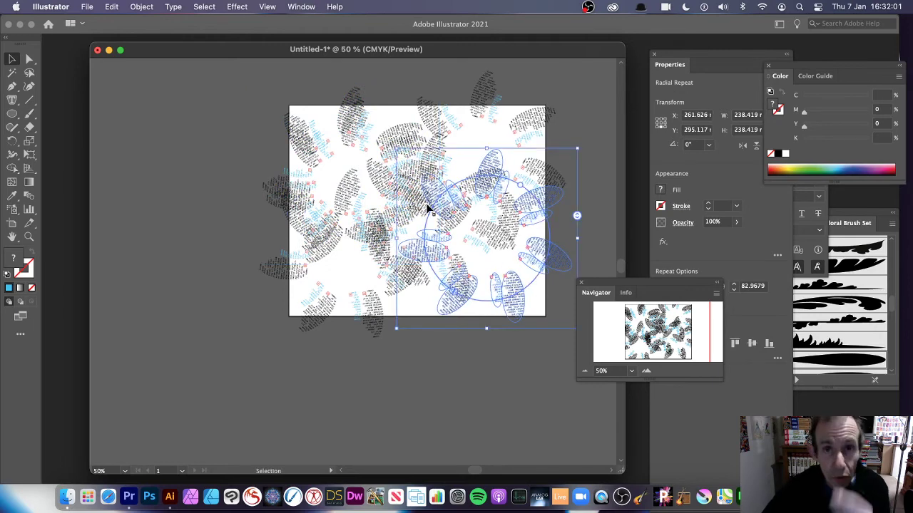
{"action": "left_click_drag", "start_coordinate": [519, 184], "coordinate": [522, 151]}
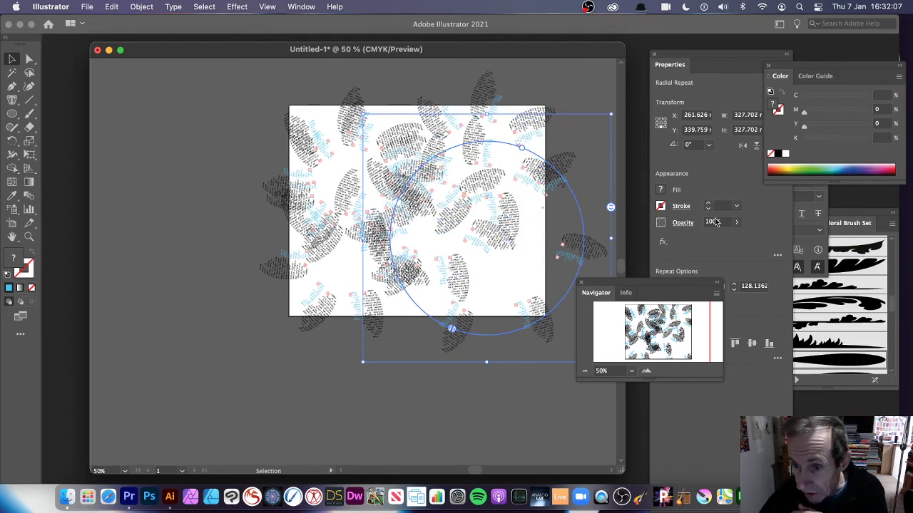
{"action": "left_click", "coordinate": [778, 315]}
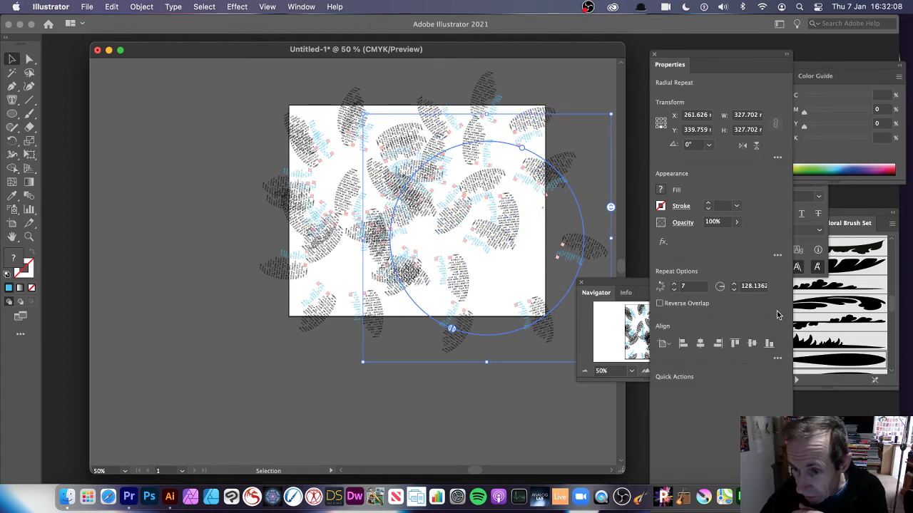
{"action": "left_click", "coordinate": [673, 286]}
{"action": "left_click", "coordinate": [674, 285]}
{"action": "left_click", "coordinate": [673, 286]}
{"action": "left_click", "coordinate": [674, 286]}
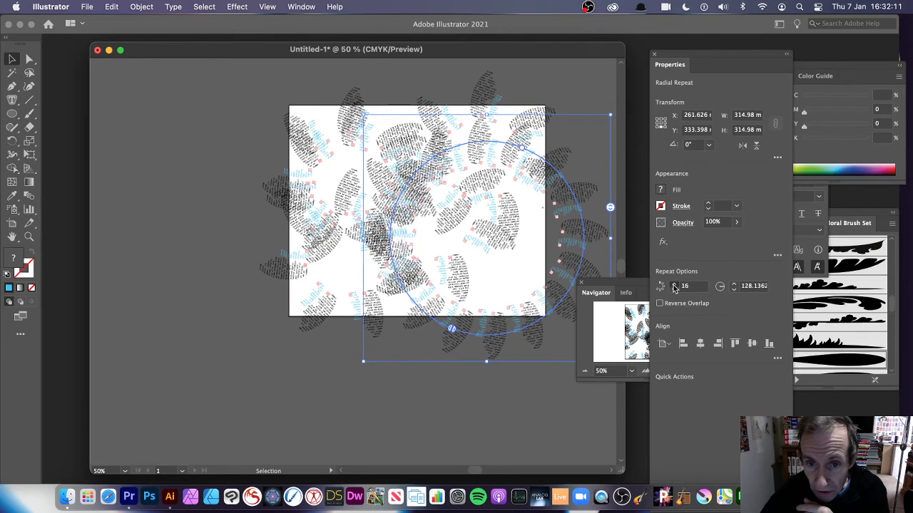
{"action": "left_click", "coordinate": [674, 286]}
{"action": "left_click_drag", "start_coordinate": [498, 151], "coordinate": [592, 226]}
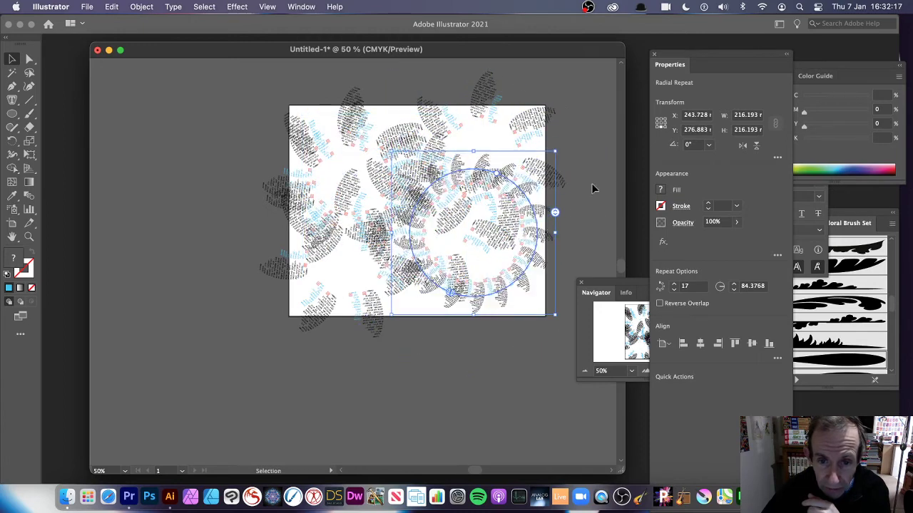
{"action": "left_click", "coordinate": [599, 143]}
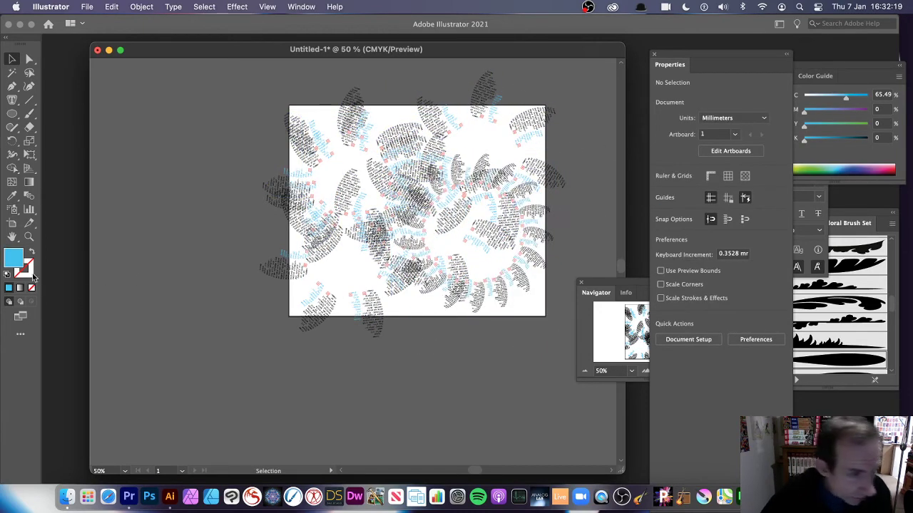
- Apply a 38.695-pixel Gaussian Blur to the lower-left radial repeat
{"action": "left_click", "coordinate": [30, 236]}
{"action": "left_click_drag", "start_coordinate": [450, 206], "coordinate": [521, 254]}
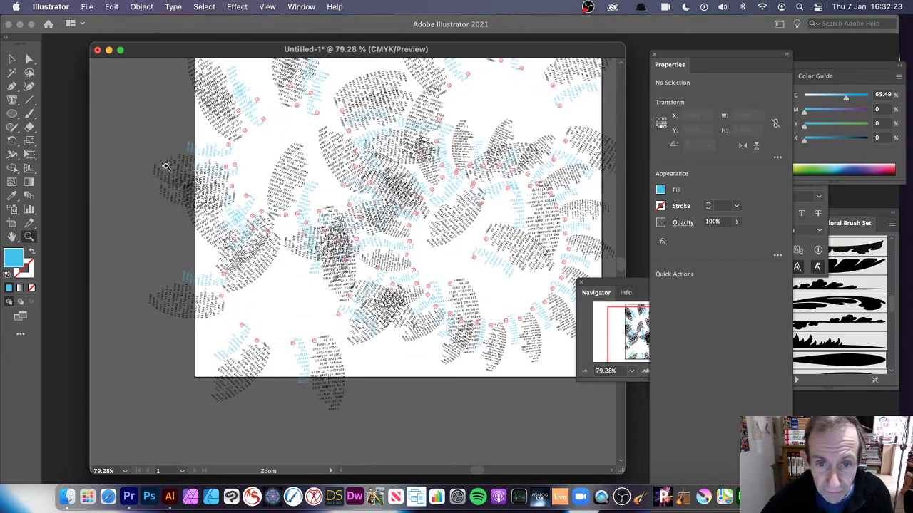
{"action": "left_click", "coordinate": [11, 59]}
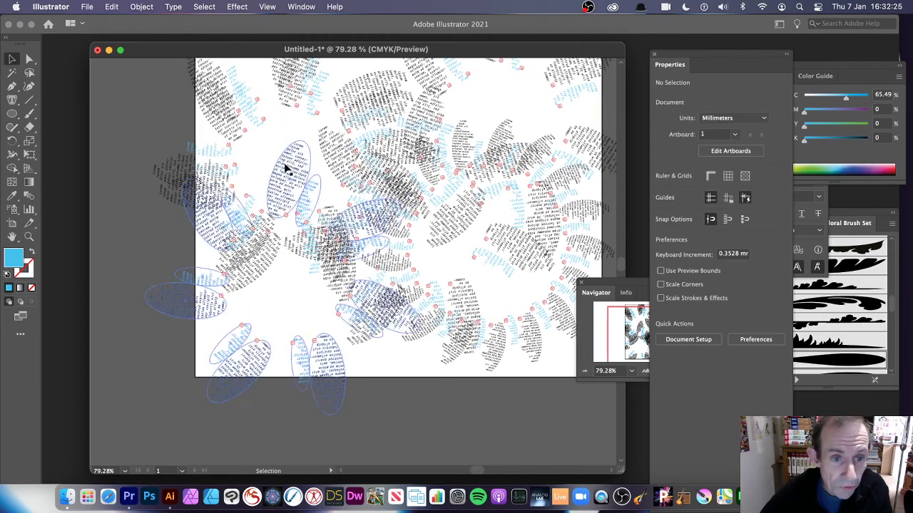
{"action": "left_click", "coordinate": [309, 166]}
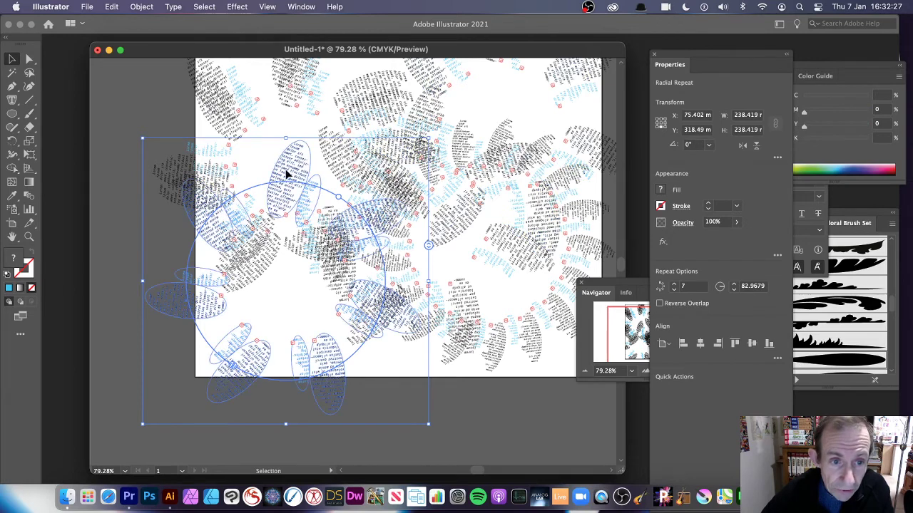
{"action": "left_click", "coordinate": [237, 6]}
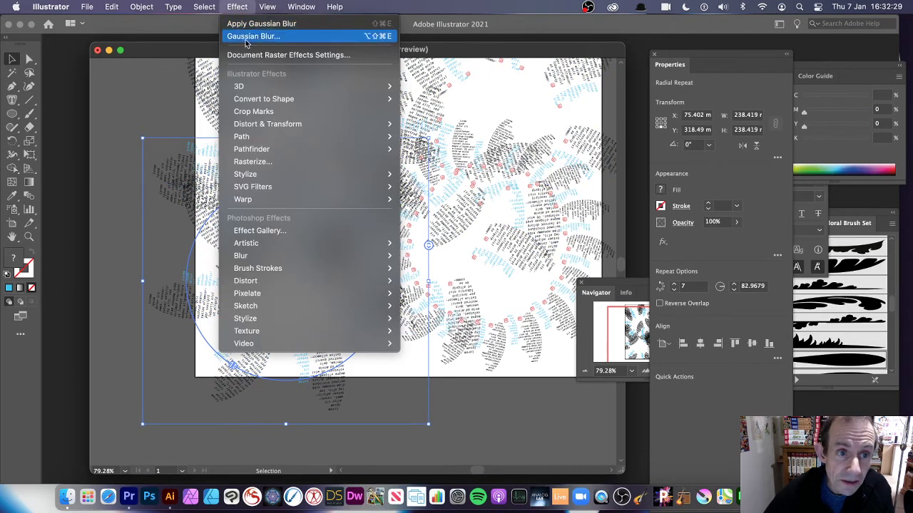
{"action": "mouse_move", "coordinate": [262, 255]}
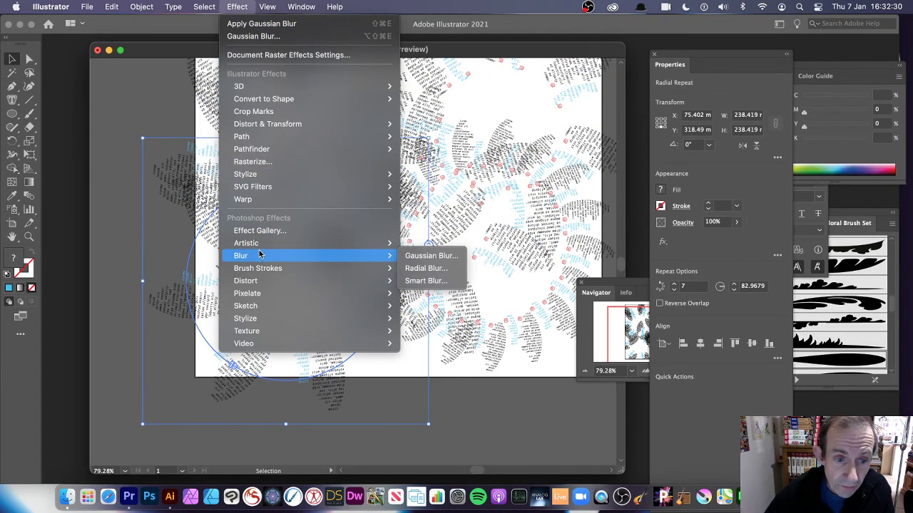
{"action": "left_click", "coordinate": [444, 260]}
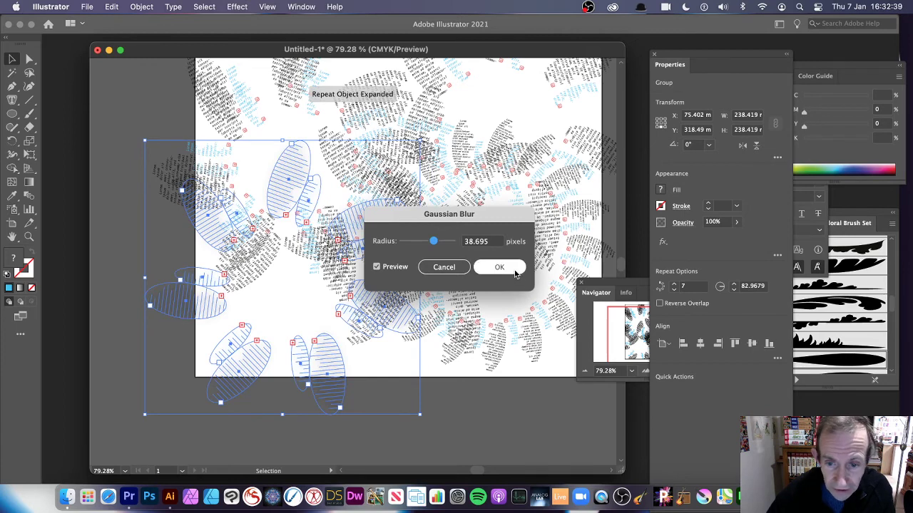
{"action": "left_click", "coordinate": [499, 267]}
{"action": "left_click", "coordinate": [126, 146]}
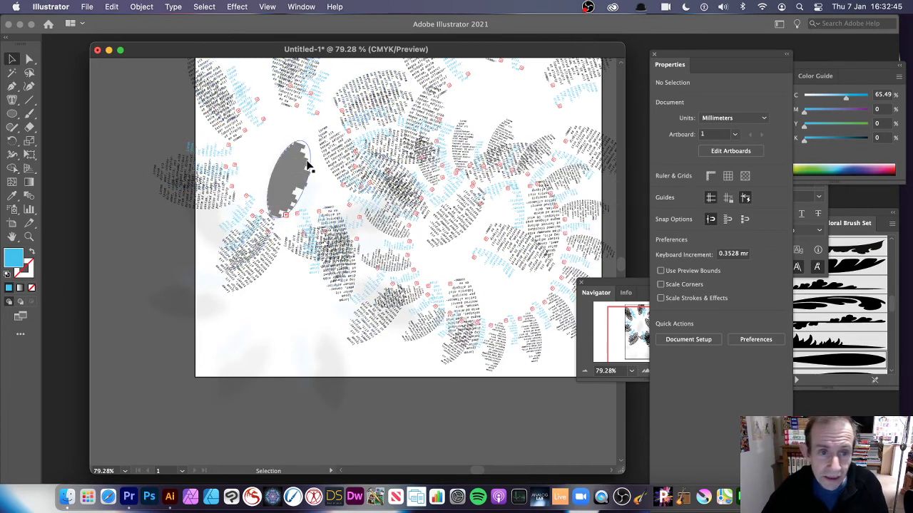
- Restore the blurred group as a Radial Repeat and drag it up-right to X 144.791, Y 219.234
{"action": "left_click", "coordinate": [308, 165]}
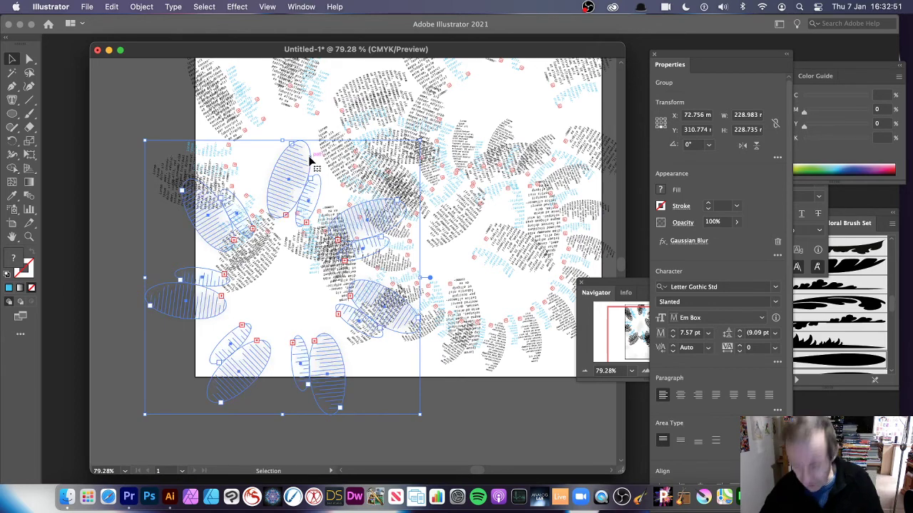
{"action": "key", "text": "super+alt+r"}
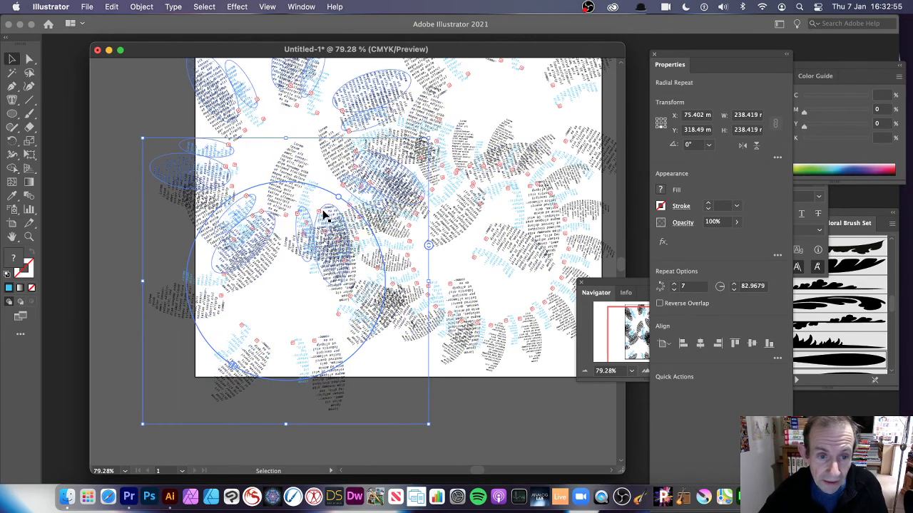
{"action": "left_click_drag", "start_coordinate": [326, 212], "coordinate": [403, 224]}
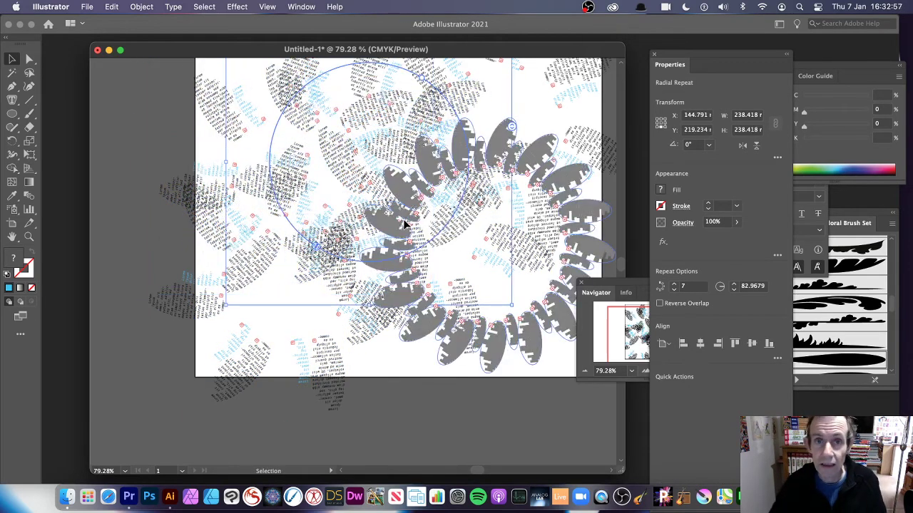